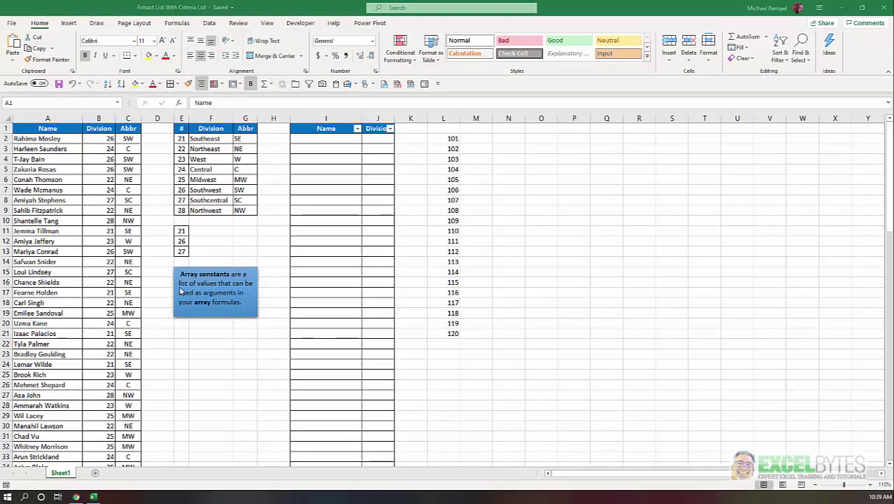
Review the criteria division values 21, 26 and 27 on the sheet.
scroll(62, 185, "down", 2)
scroll(62, 185, "down", 20)
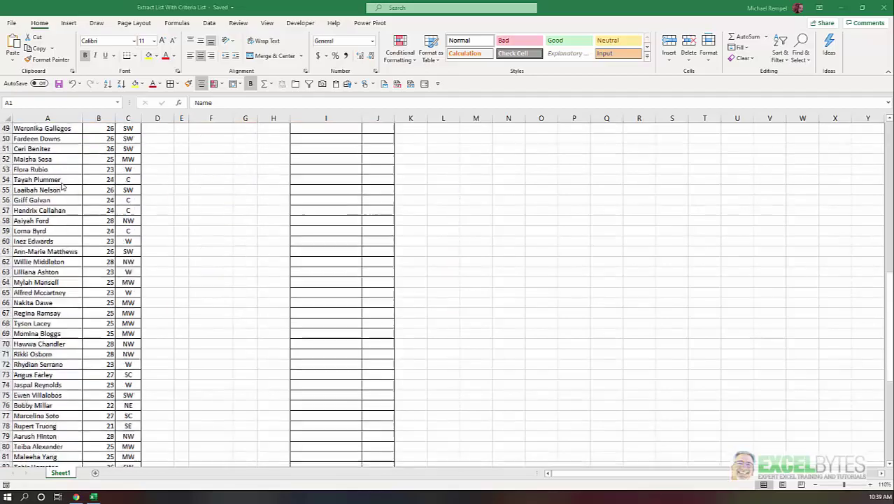
scroll(62, 185, "up", 12)
scroll(62, 185, "up", 14)
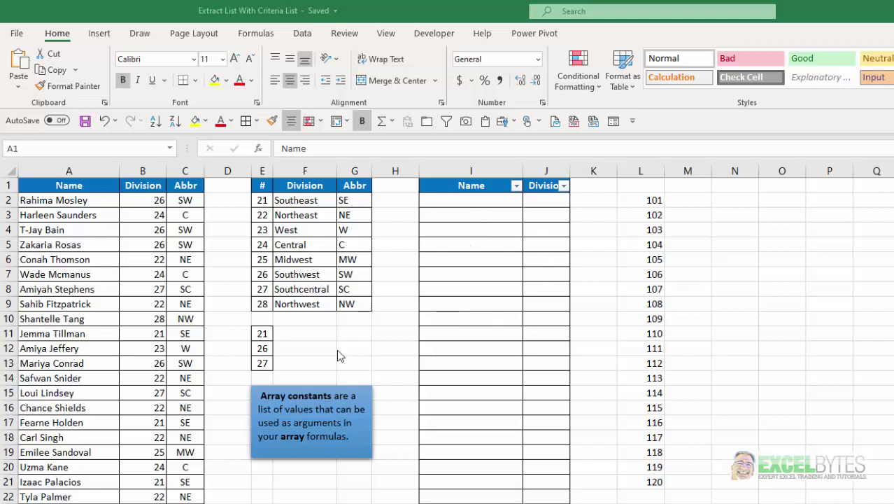
left_click_drag(262, 334, 263, 365)
left_click(260, 329)
left_click(261, 349)
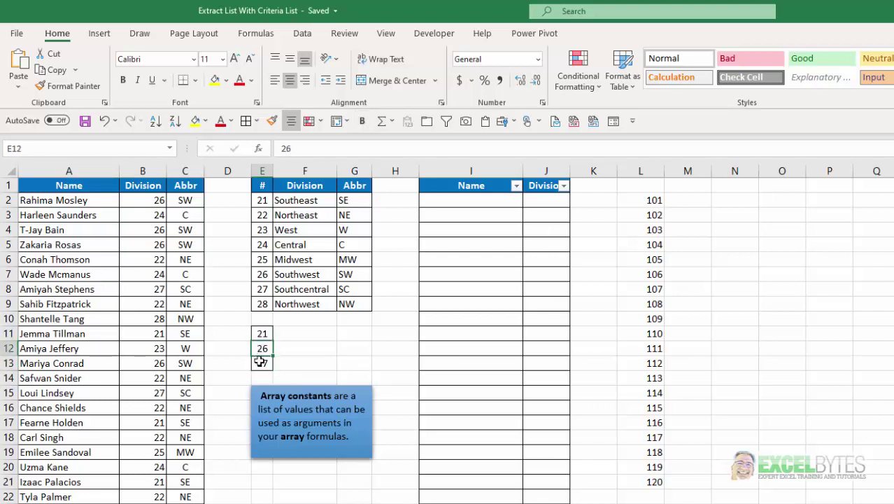
left_click(261, 361)
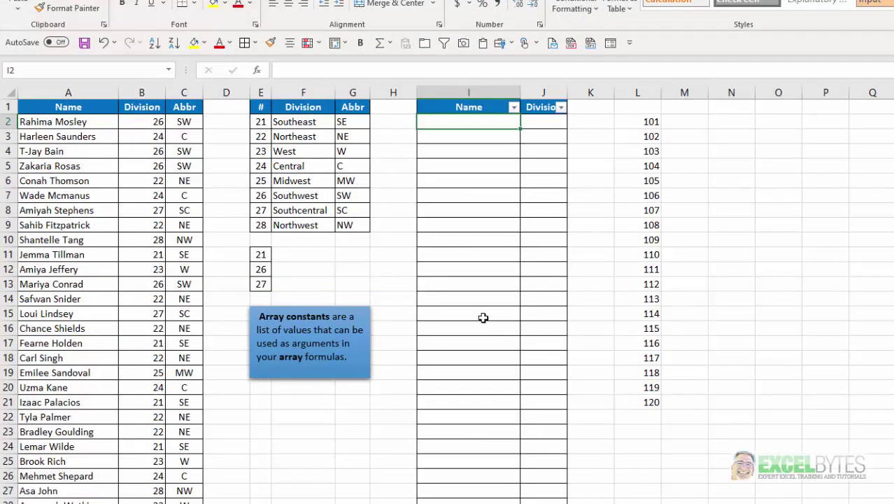
Start I2 with =INDEX($A$2:$A$101, using the absolute names range.
type("=ind")
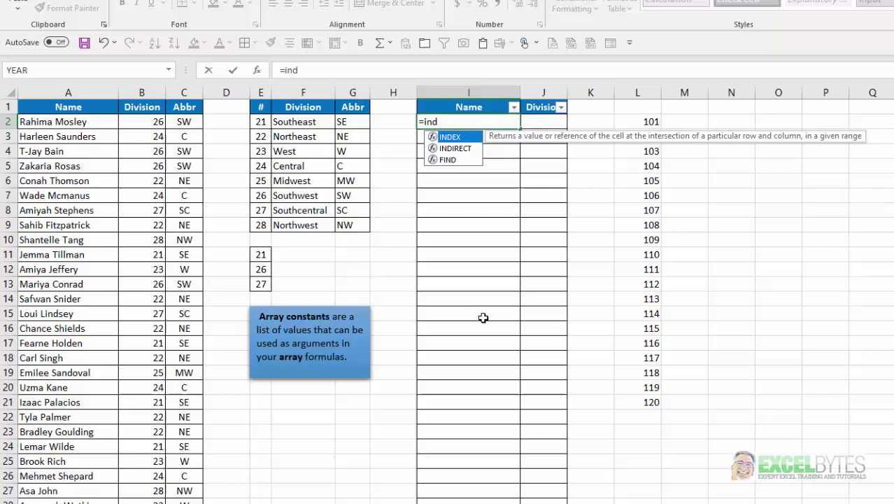
key("Tab")
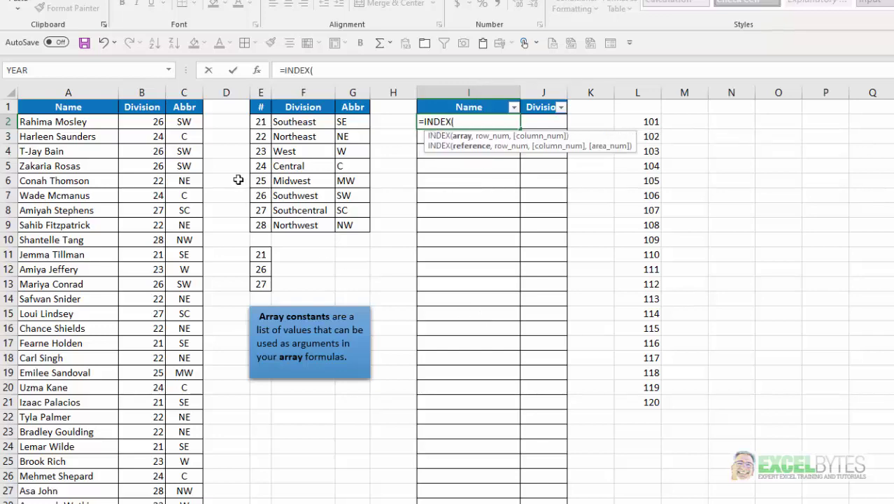
left_click(84, 121)
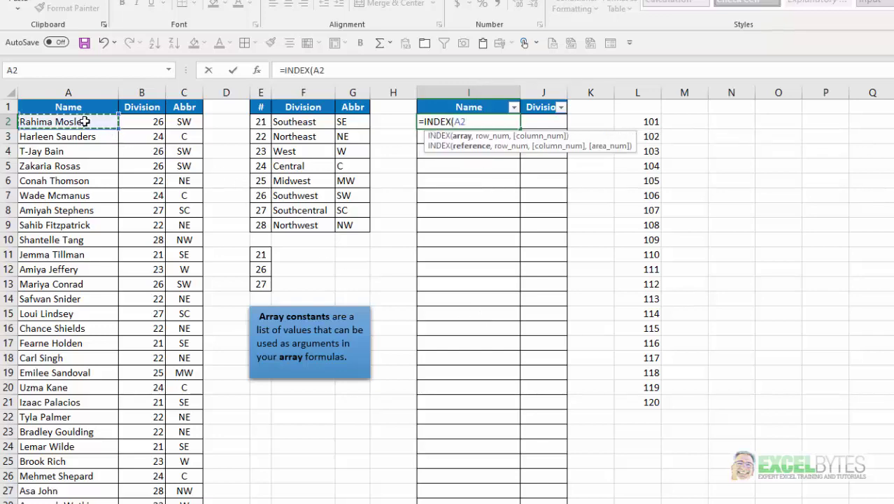
key("ctrl+shift+Down")
key("F4")
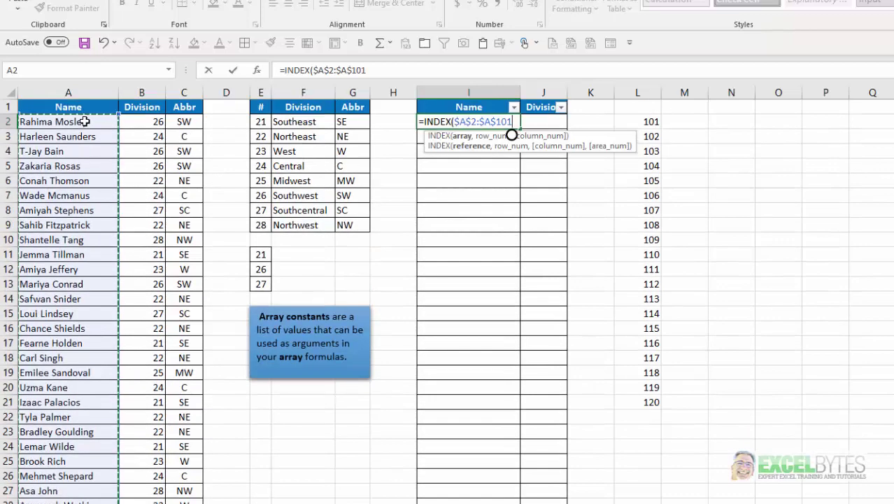
Continue the formula with SMALL(IF($B$2:$B$101={21,26,27},.
type(",")
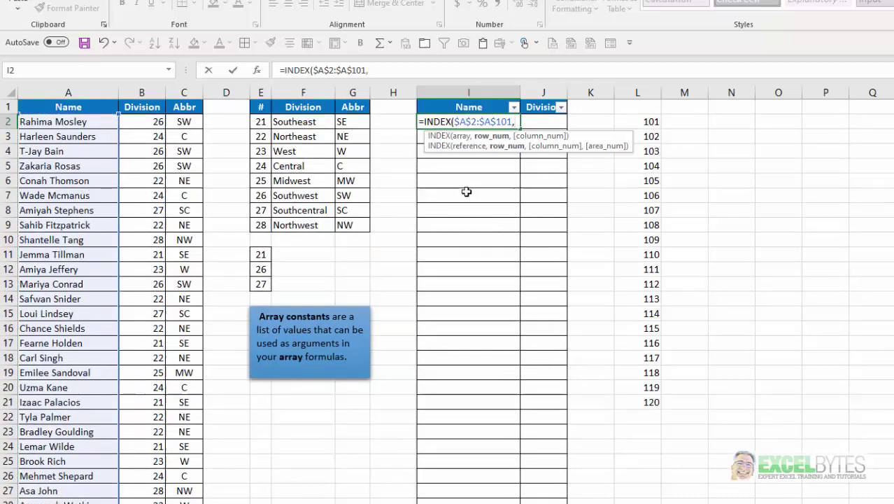
type("small")
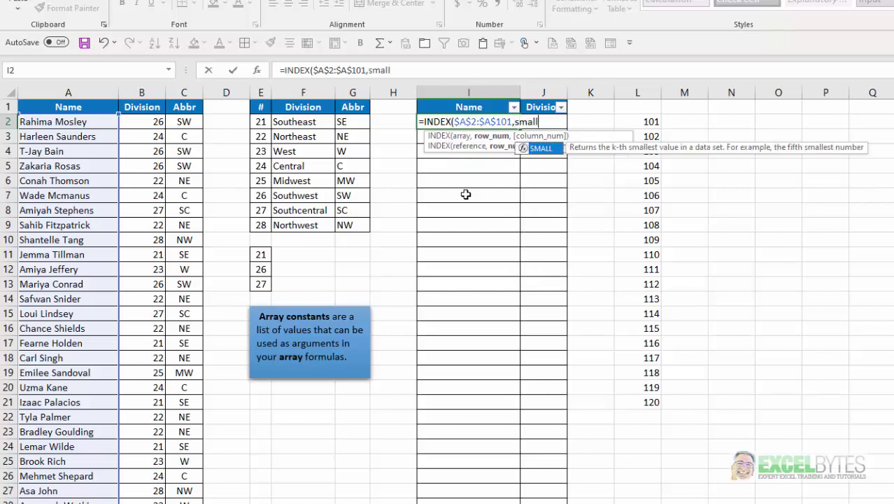
key("Tab")
type("if(")
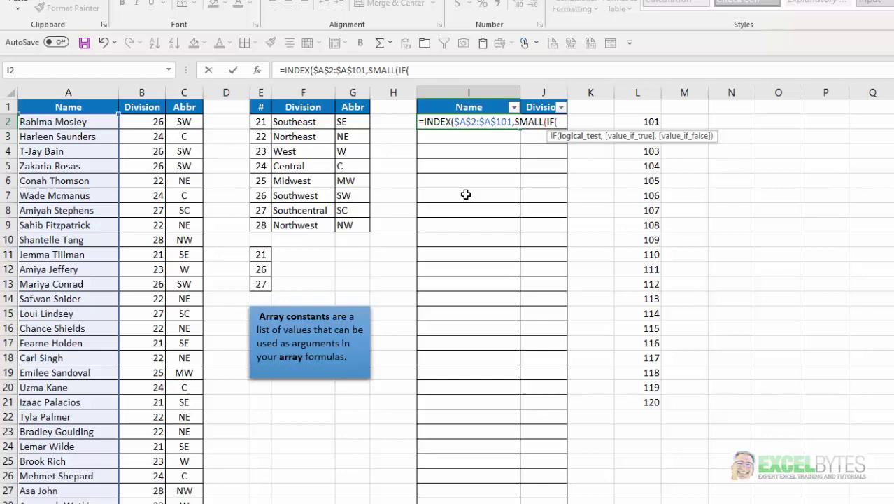
left_click(145, 122)
key("ctrl+shift+Down")
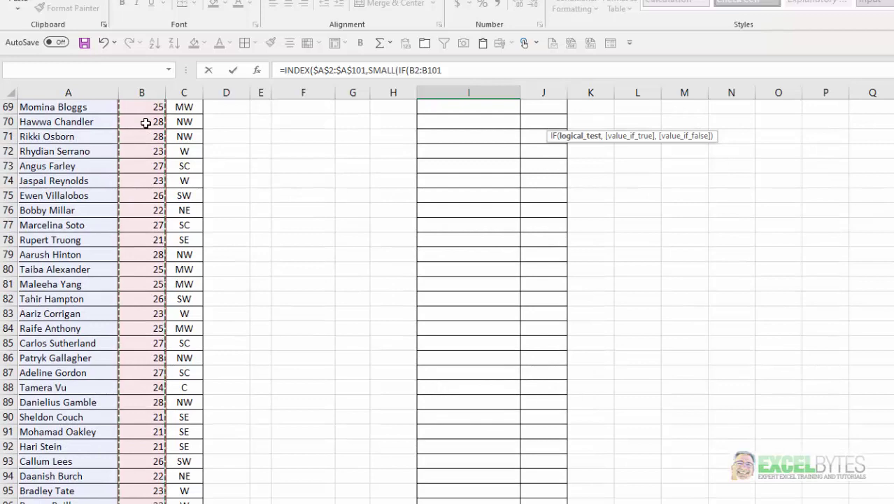
key("F4")
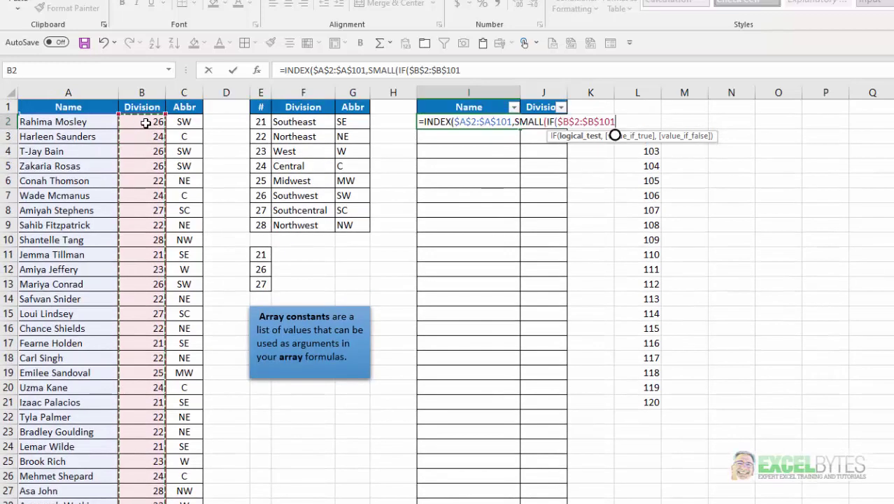
type("=")
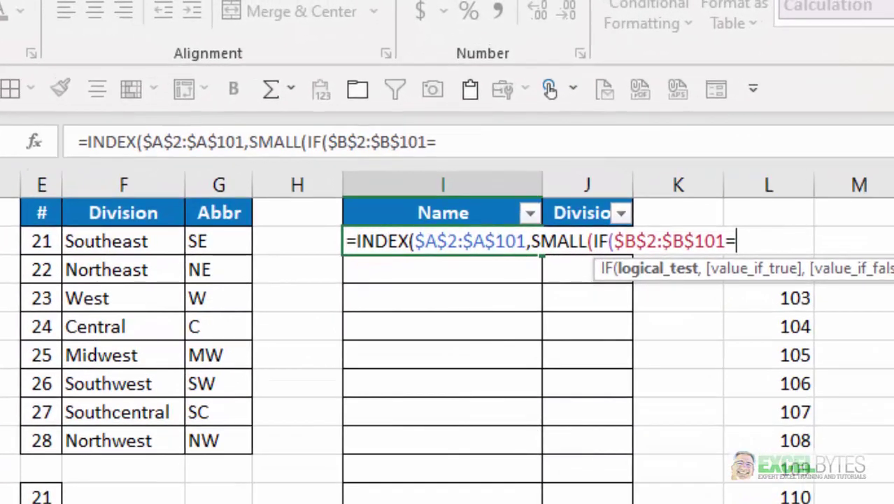
type("{")
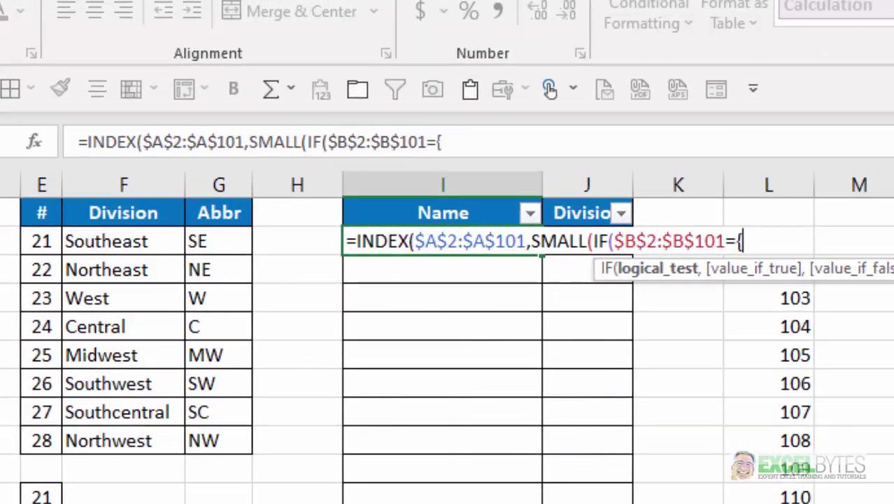
type("21,")
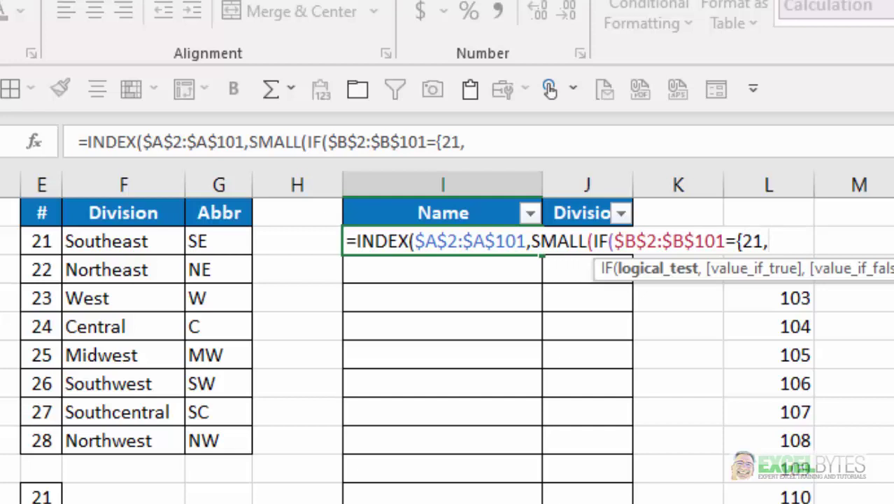
type("26,27")
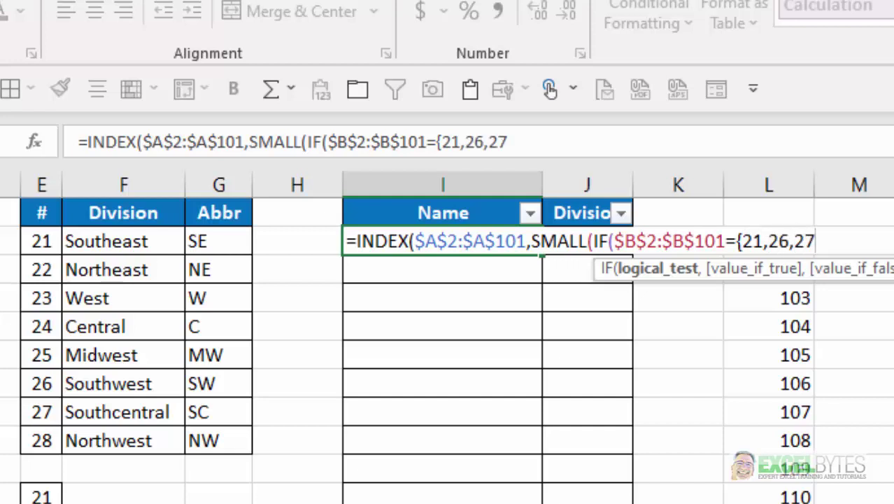
type("},")
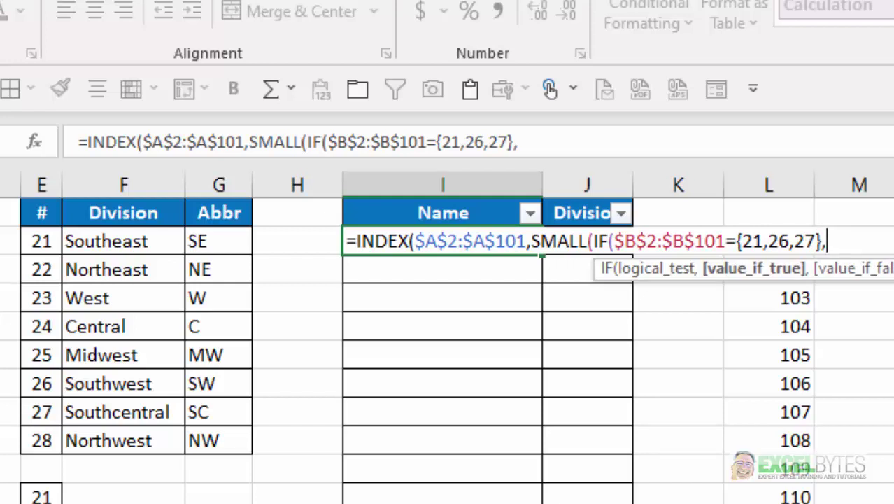
Add ROW($A$2:$A$101)),ROW(1:1))-1,1 to the I2 formula so it returns the first match.
type("ro")
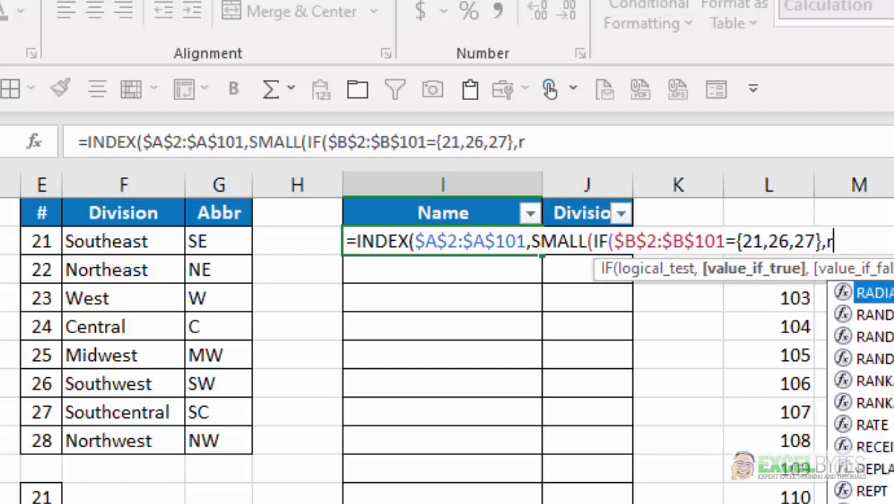
type("w")
key("Tab")
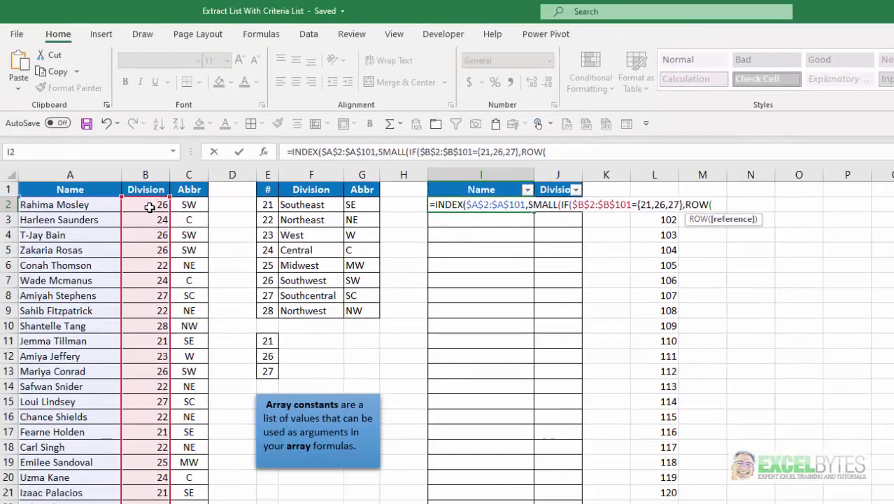
left_click(87, 204)
key("ctrl+shift+Down")
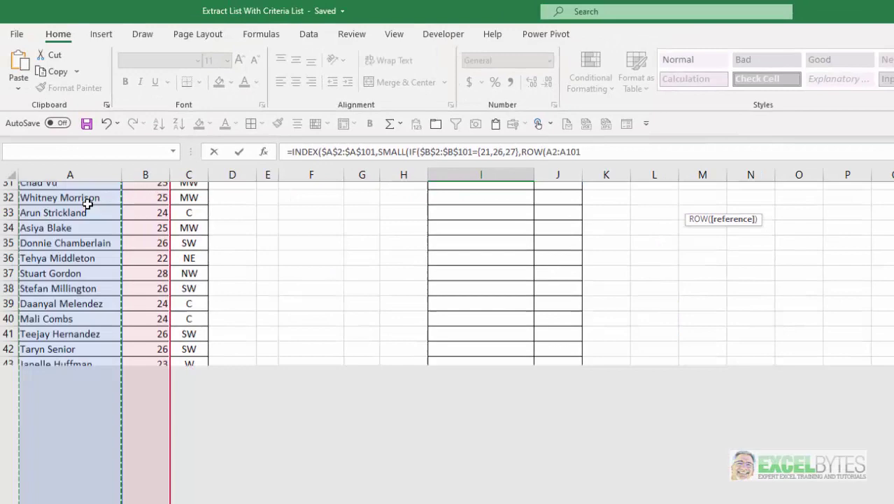
key("F4")
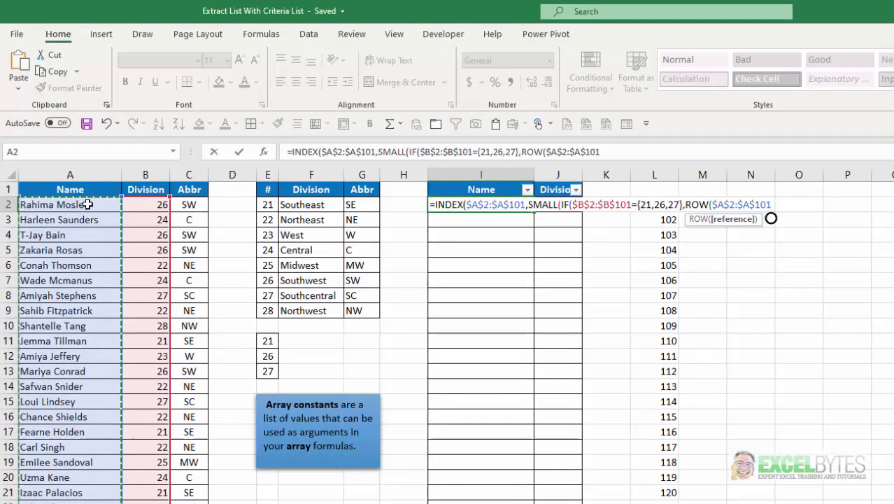
type(")")
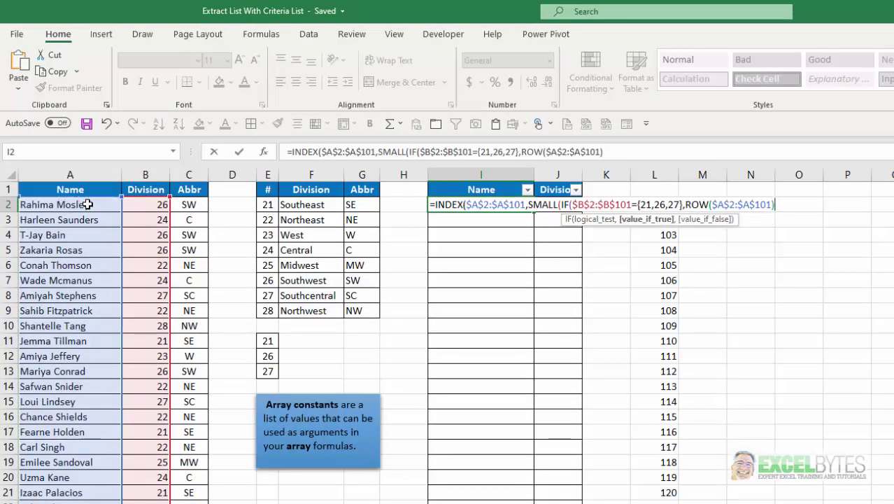
type(")")
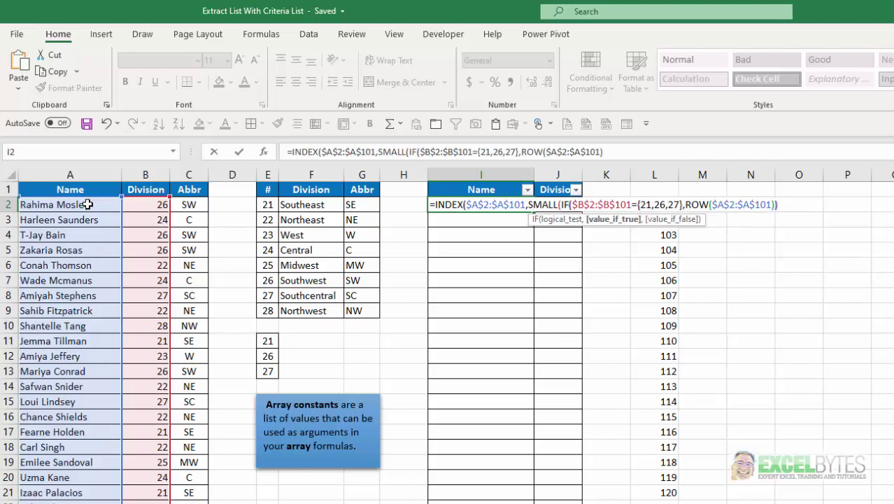
type(",")
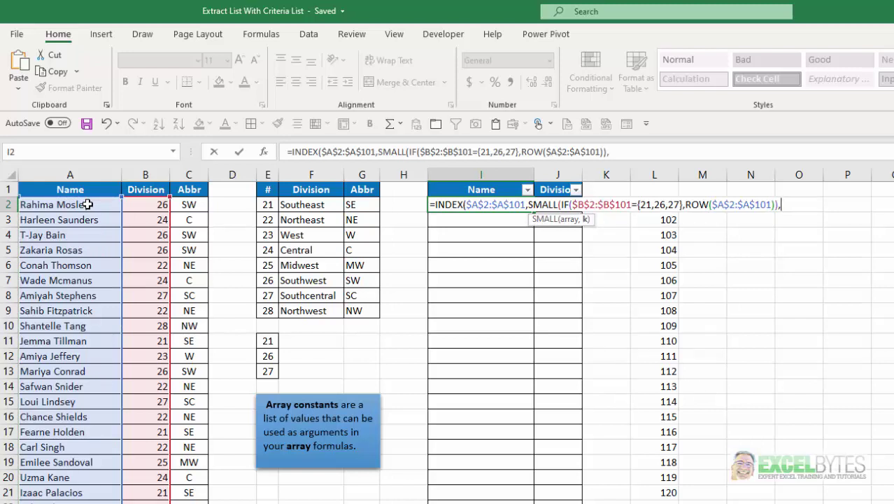
type("row")
key("Tab")
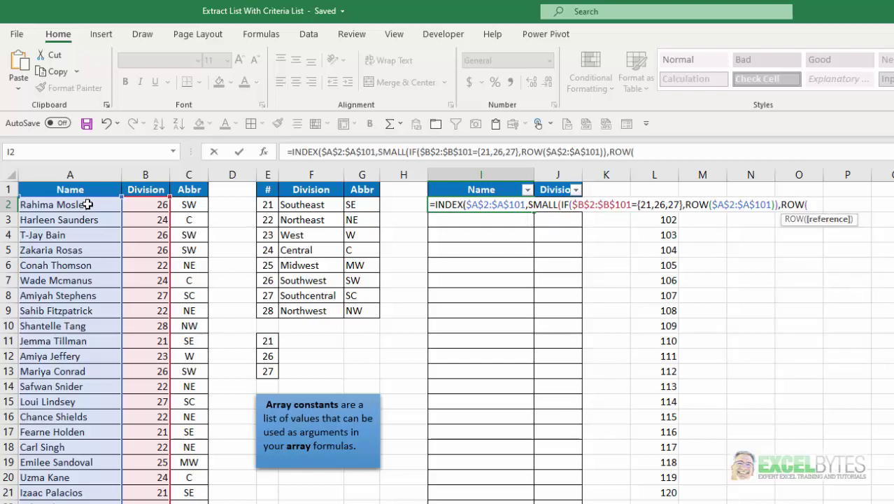
type("1:1")
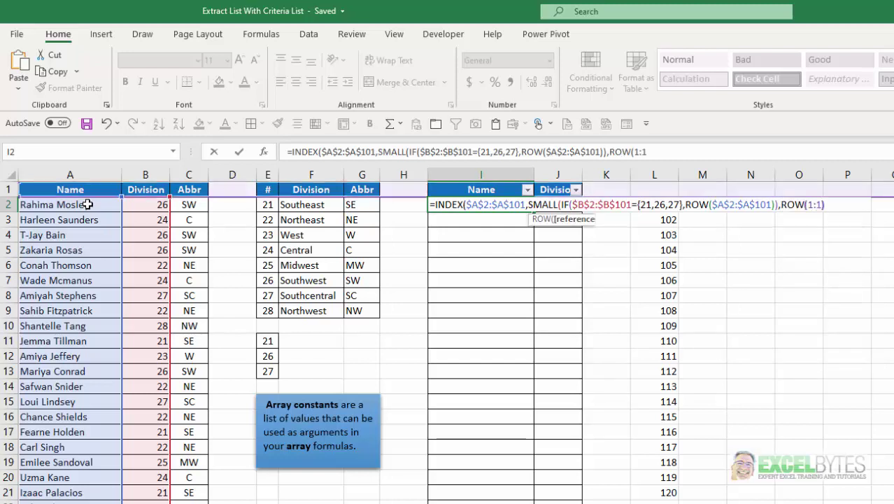
type(")")
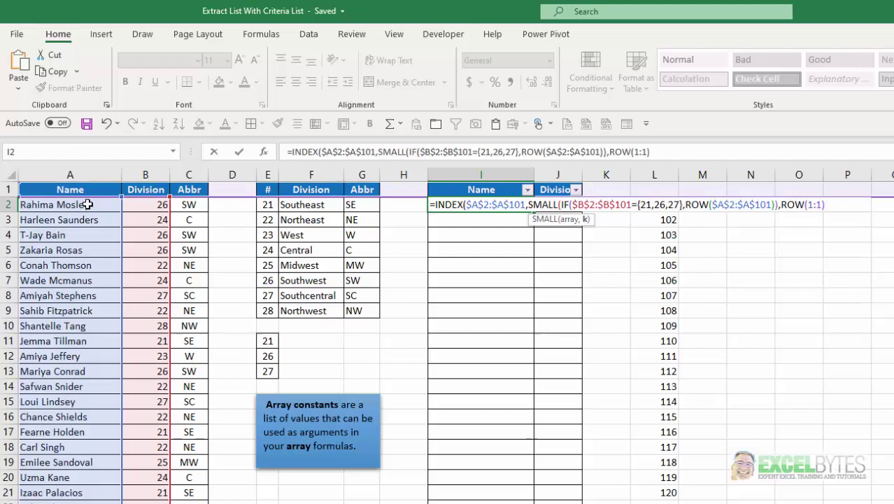
type(")-1")
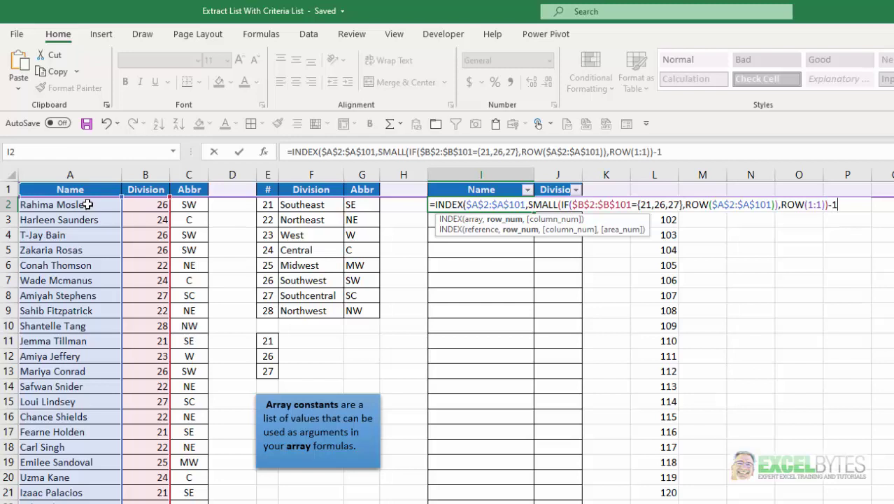
type(",")
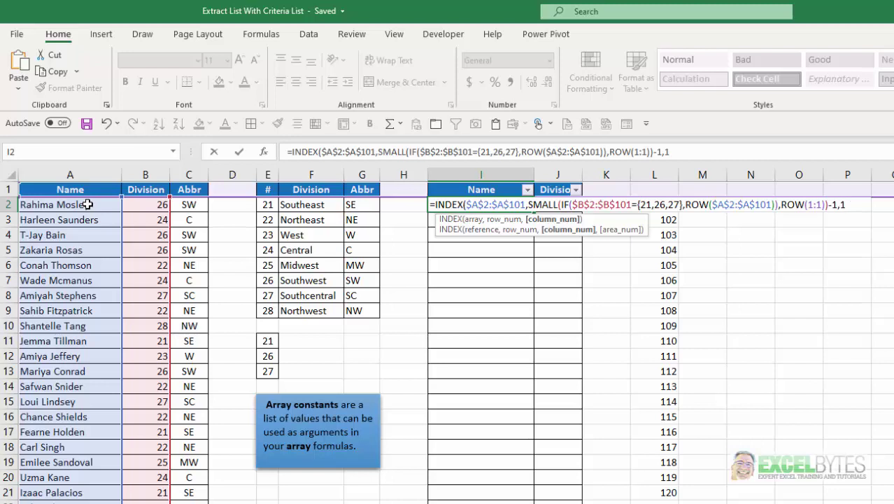
type("1)")
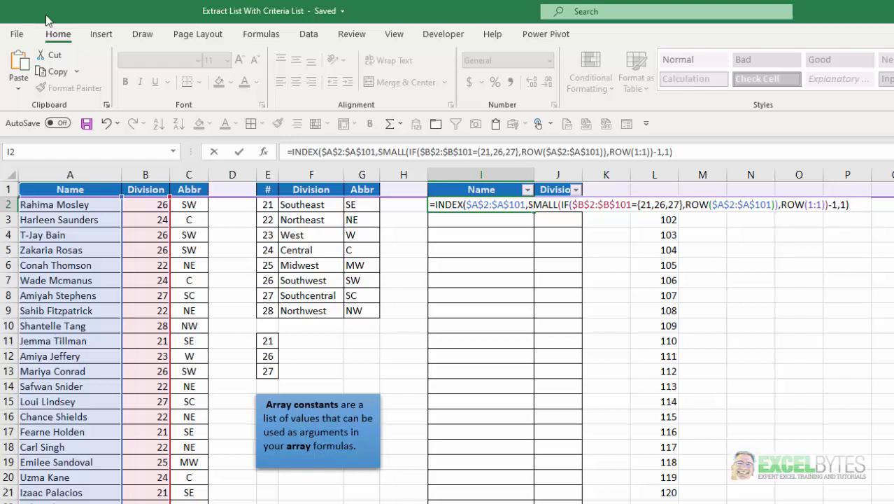
Wrap the I2 formula in IFERROR(…,"") and commit it as an array formula.
left_click(292, 151)
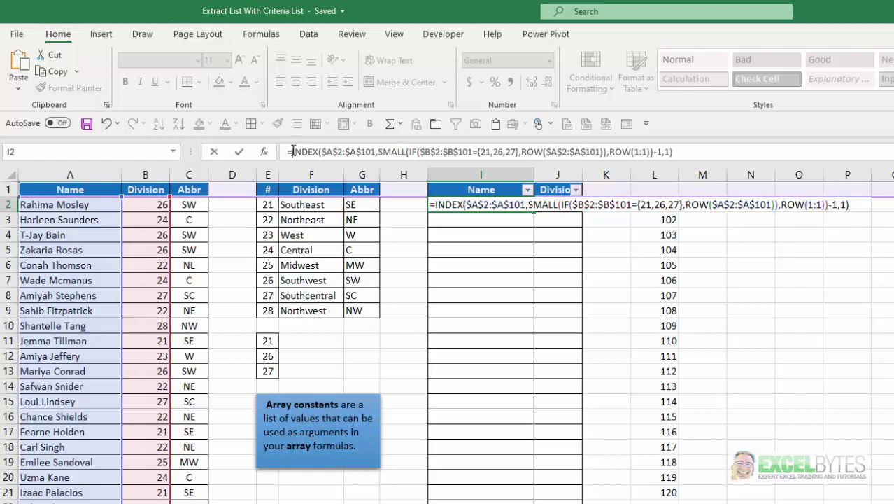
type("ife")
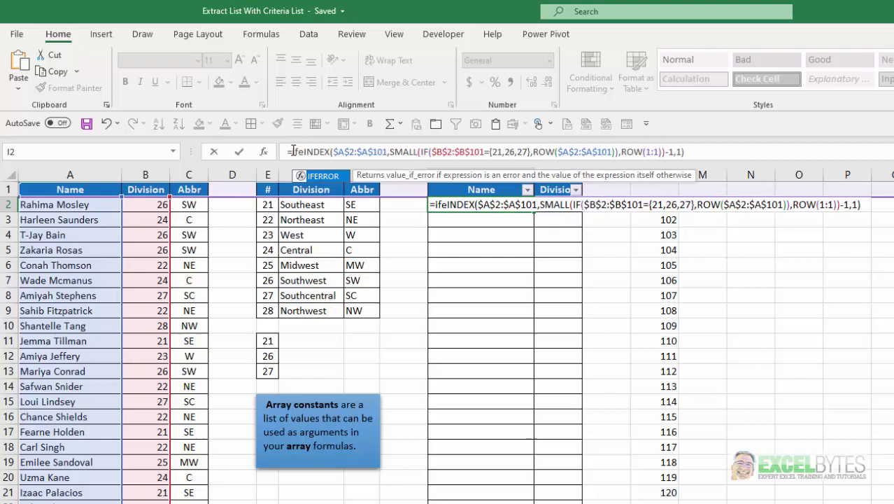
key("Tab")
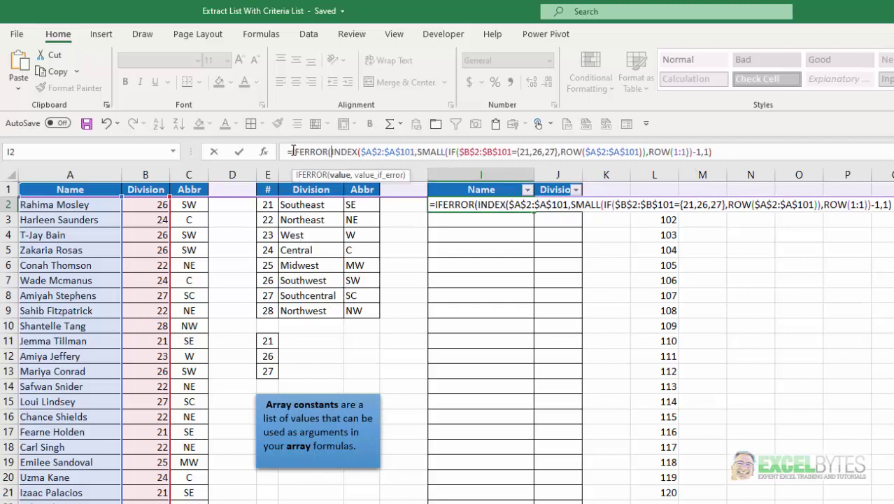
key("End")
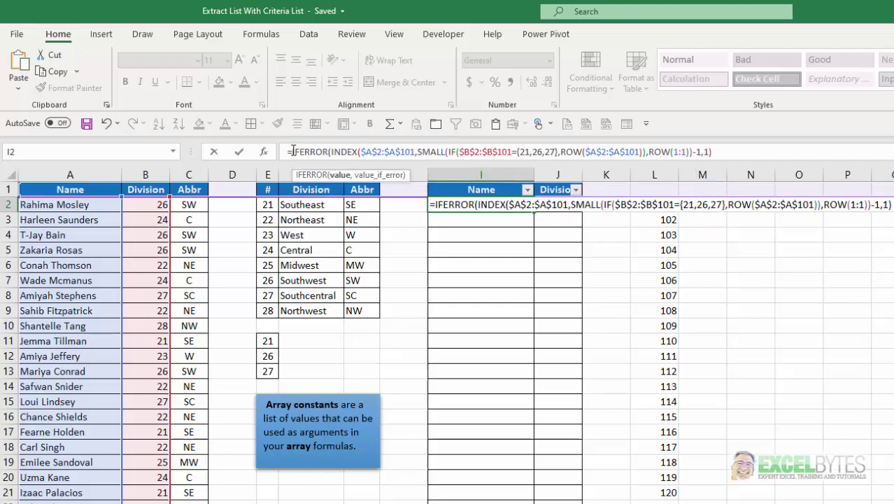
type(",\"\"")
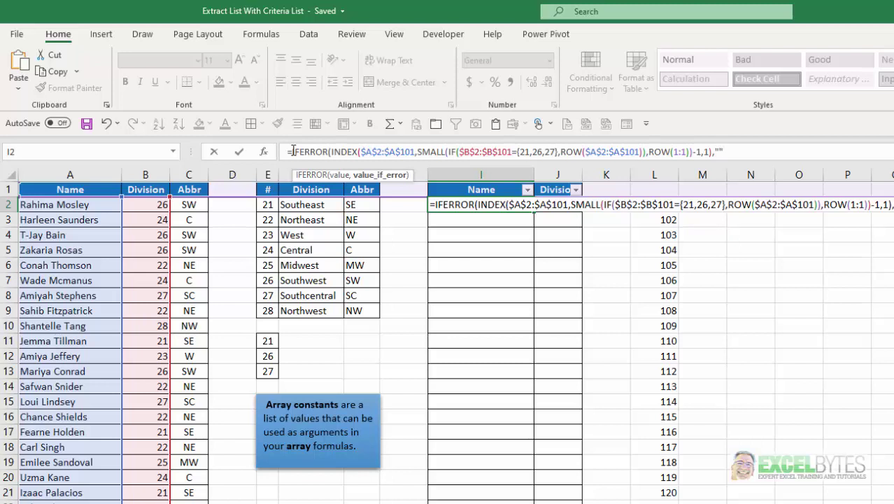
type(")")
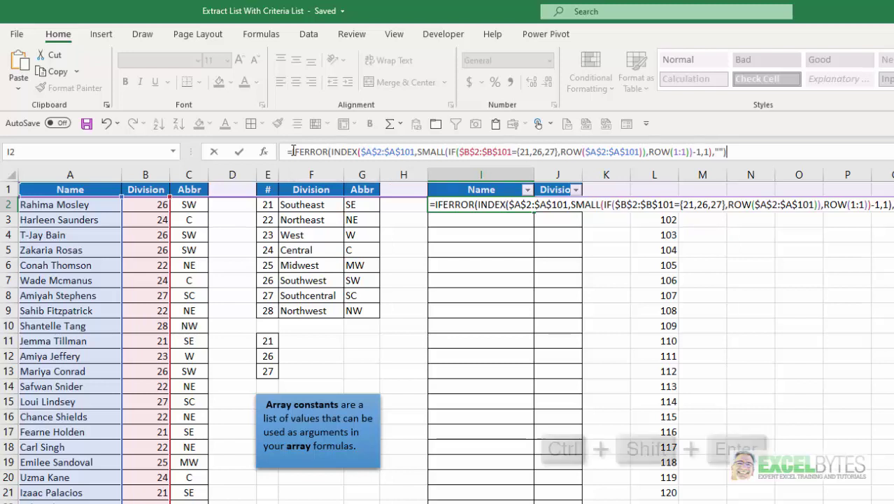
key("ctrl+shift+Return")
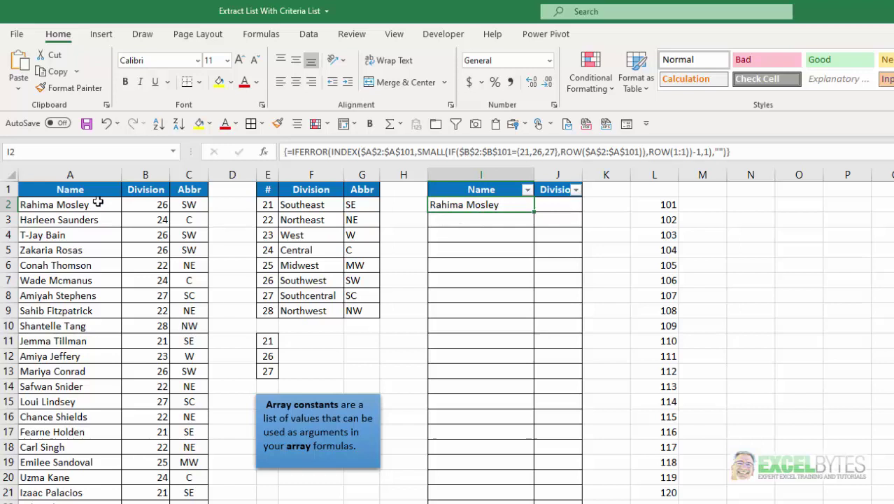
Fill the I2 array formula down column I and check the copy in I83.
left_click(156, 210)
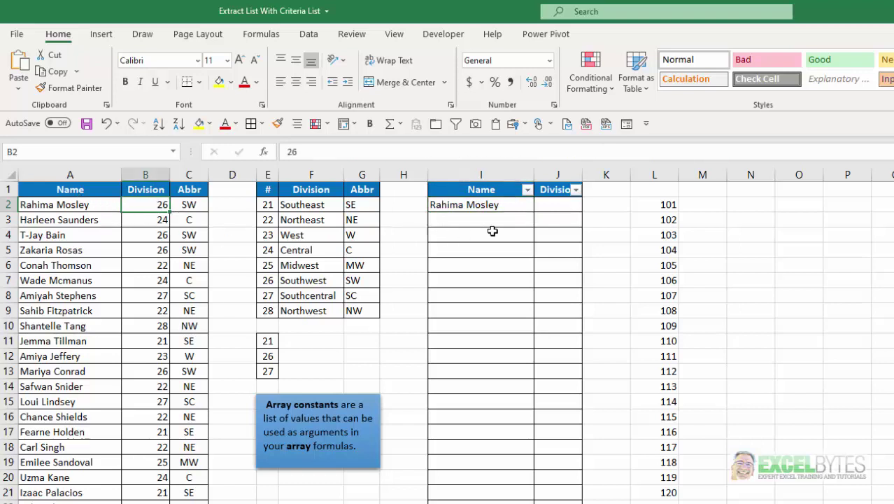
left_click(518, 207)
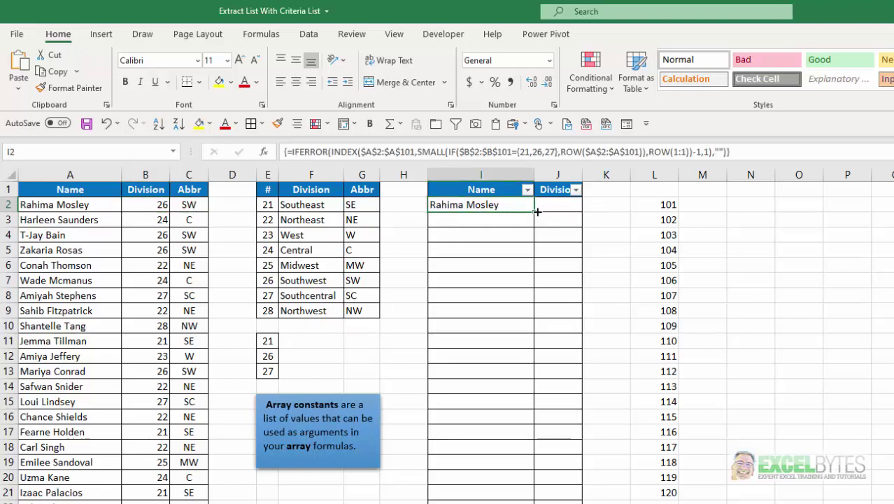
left_click_drag(535, 210, 522, 502)
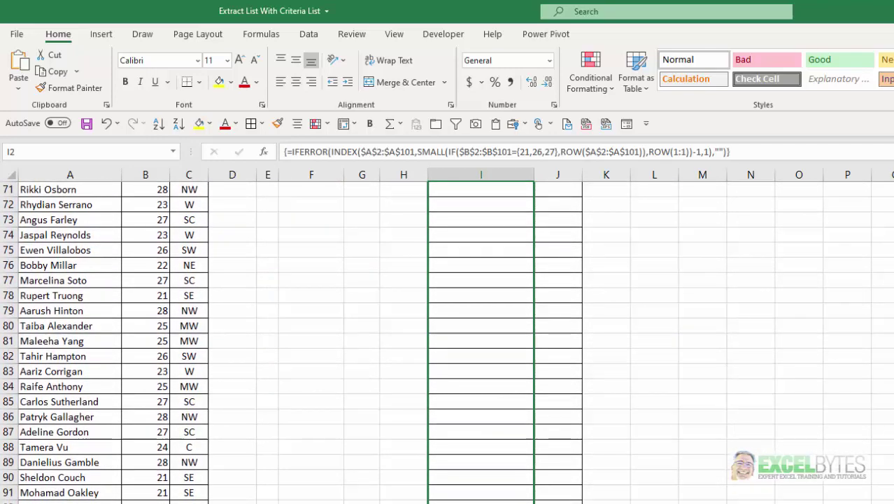
left_click(482, 365)
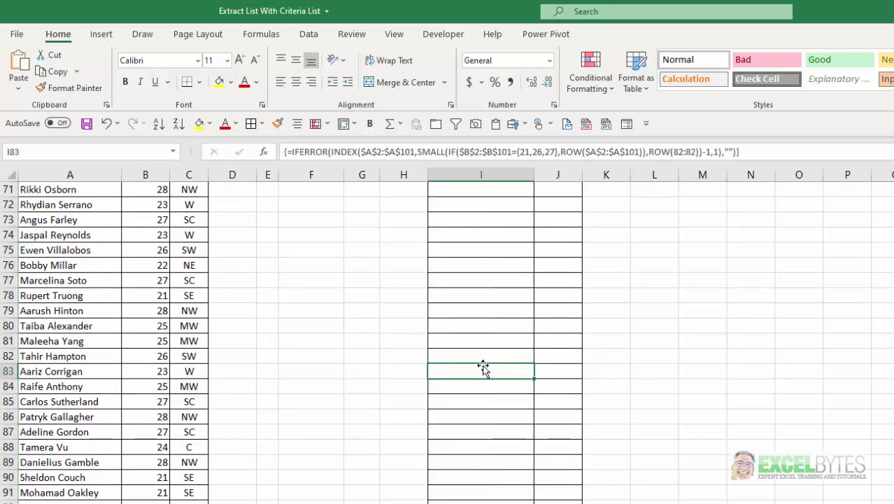
Return to the top of the sheet with Ctrl+Home and select cell J2.
key("ctrl+Home")
scroll(560, 280, "down", 4)
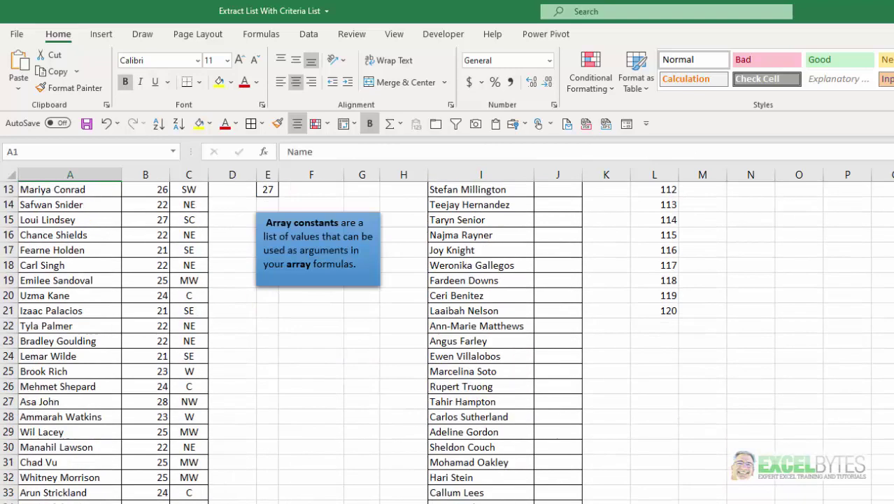
scroll(559, 280, "up", 4)
left_click(559, 207)
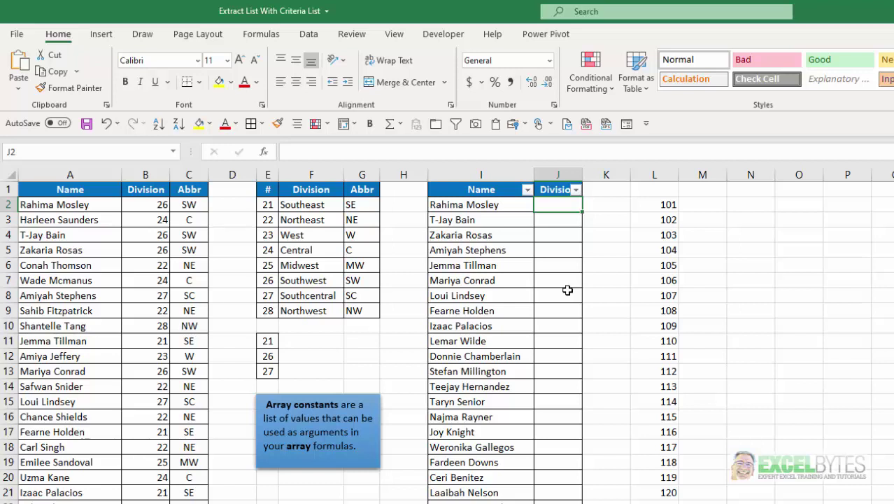
Enter =XLOOKUP(I2,$A$2:$A$101,$B$2:$B$101) in J2.
type("=xl")
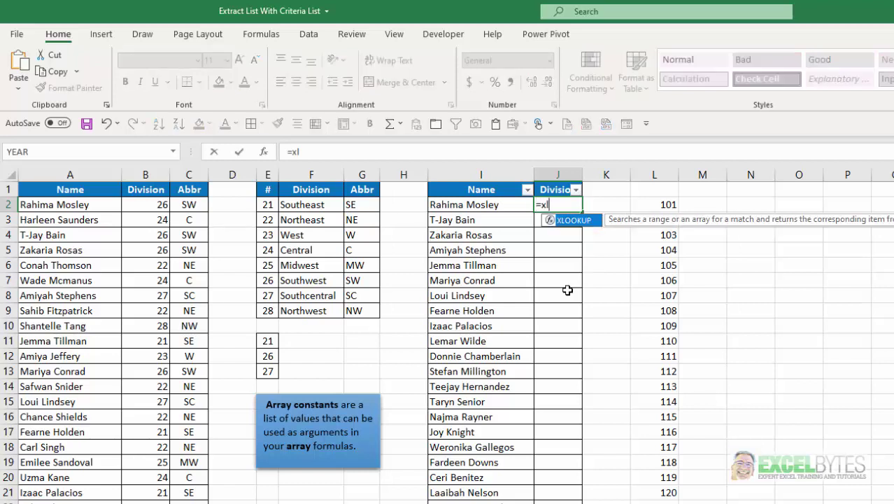
key("Tab")
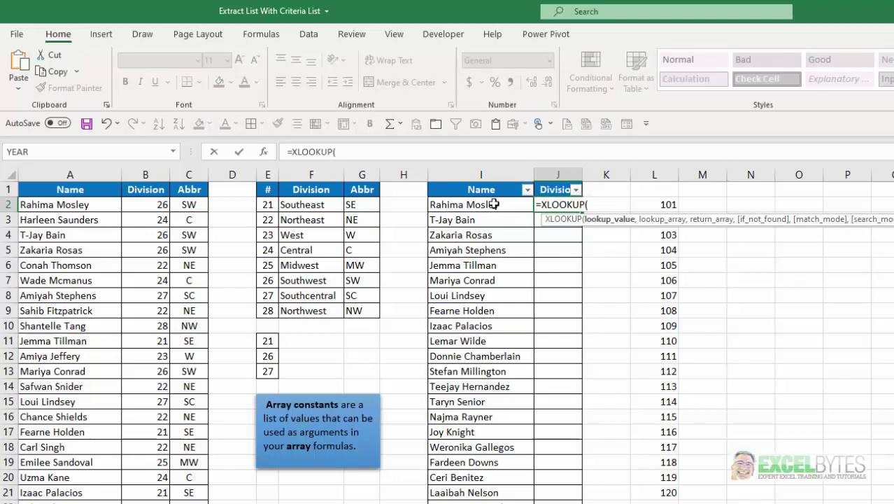
left_click(488, 202)
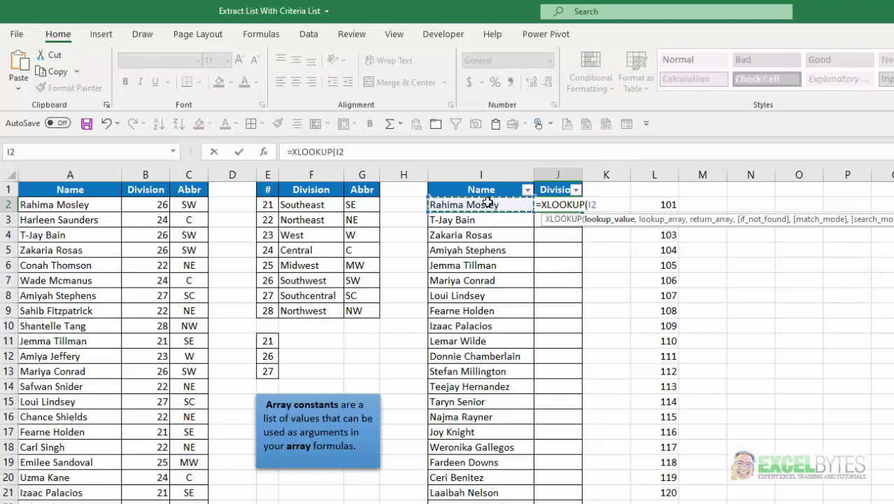
type(",")
left_click(62, 205)
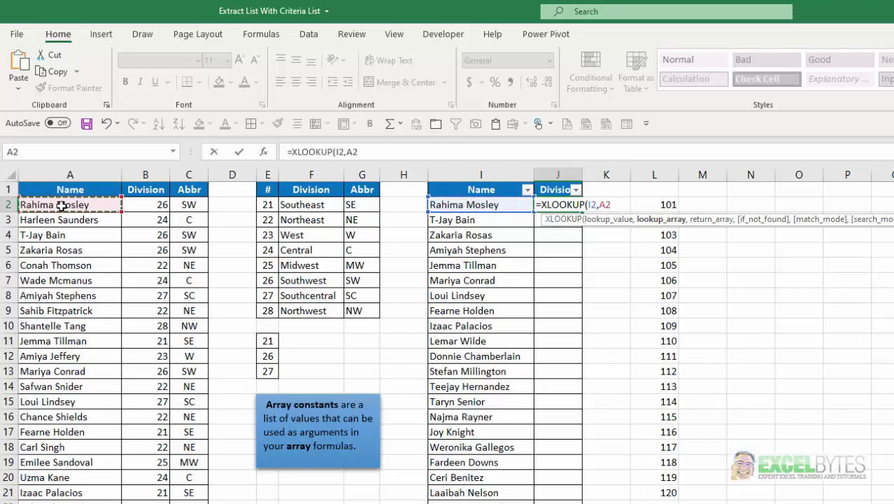
key("ctrl+shift+Down")
key("F4")
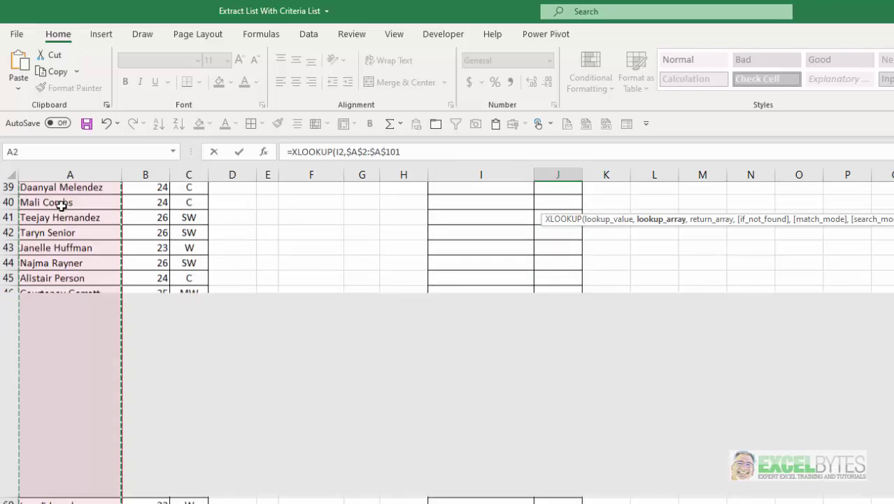
type(",")
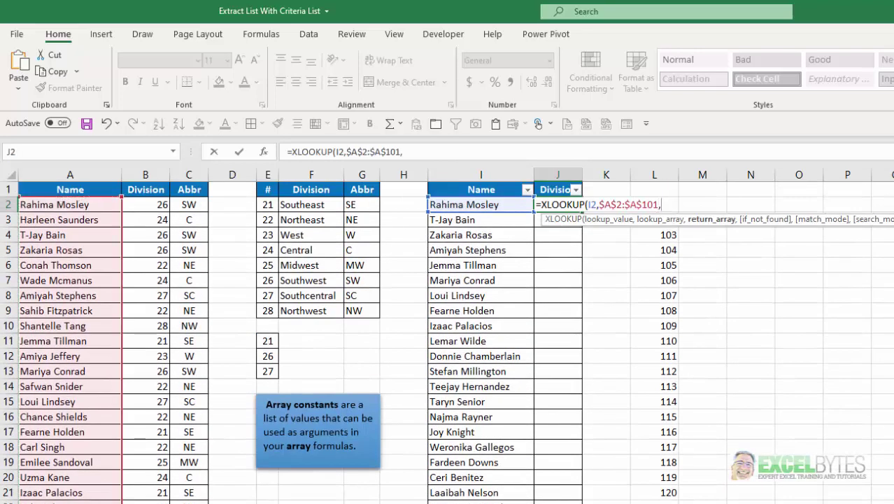
left_click(140, 211)
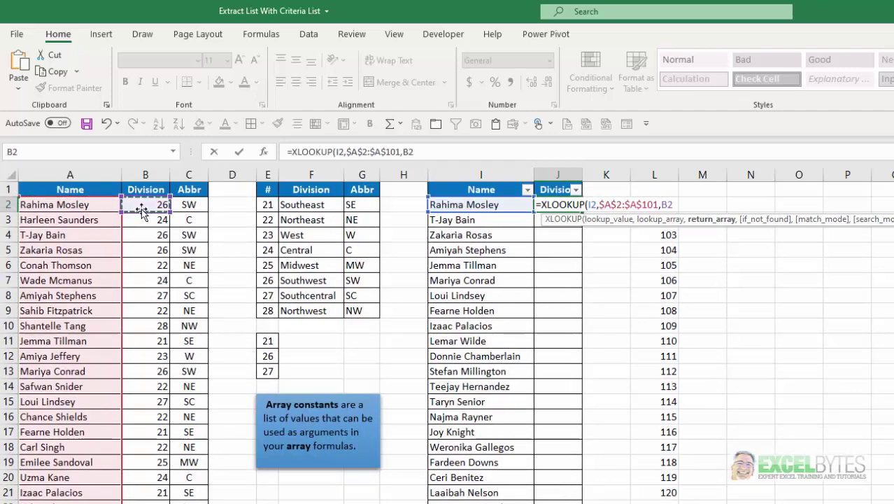
key("ctrl+shift+Down")
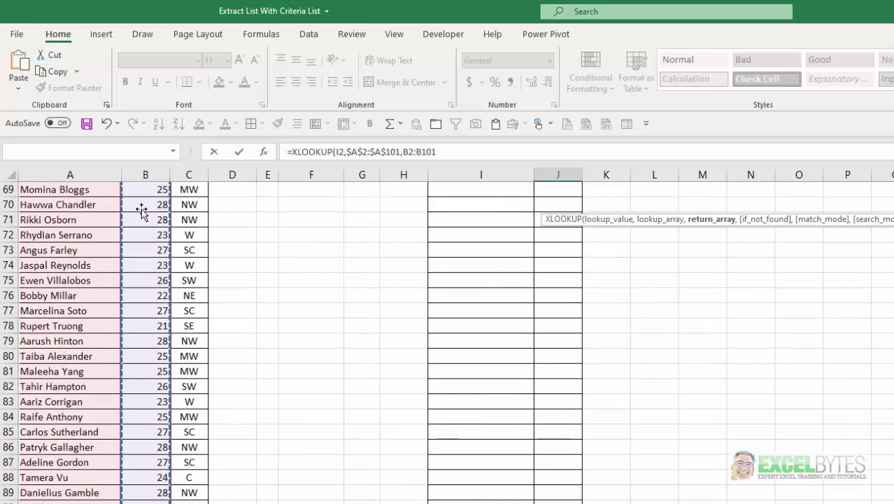
key("F4")
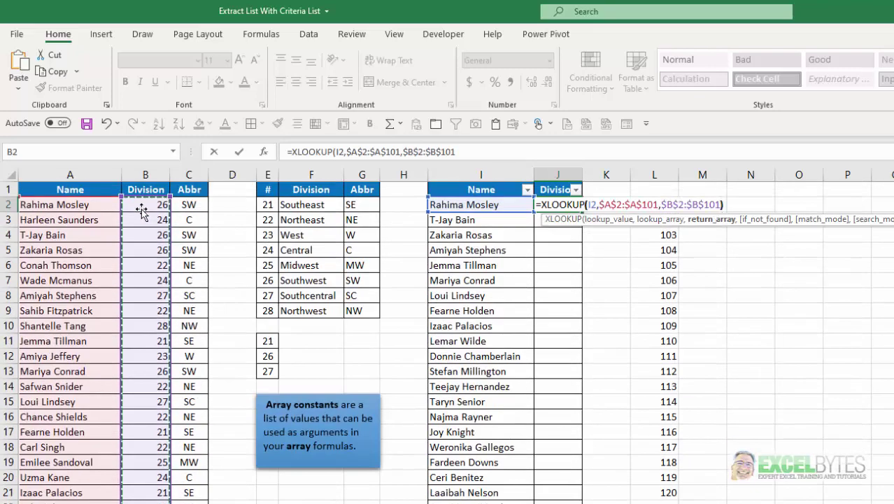
type(")")
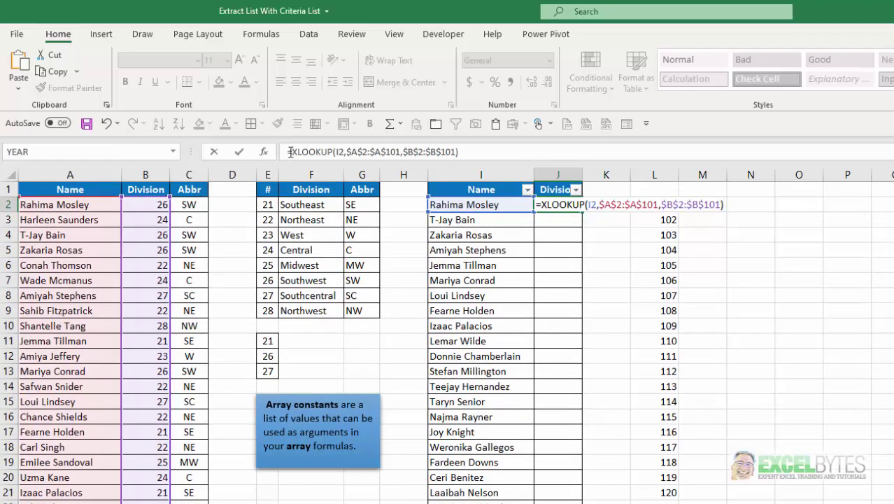
Wrap the J2 lookup in IFERROR with a "" fallback so J2 shows 26.
left_click(294, 152)
type("IFERROR(")
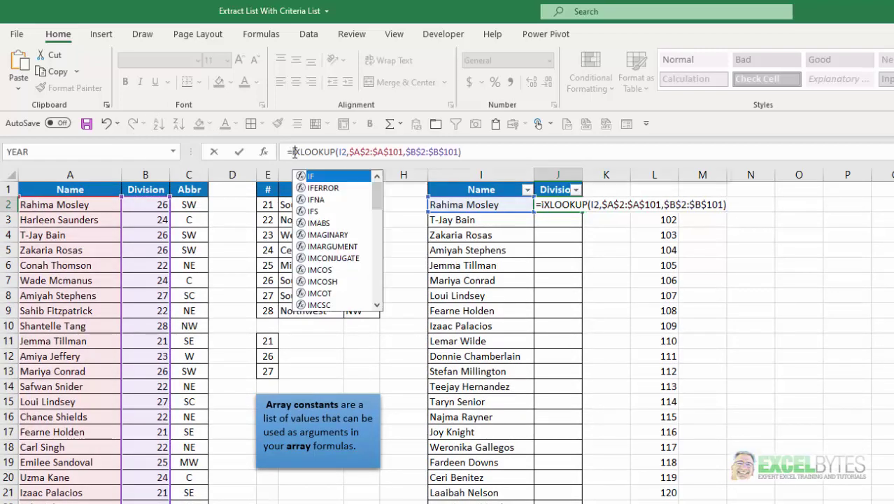
key("End")
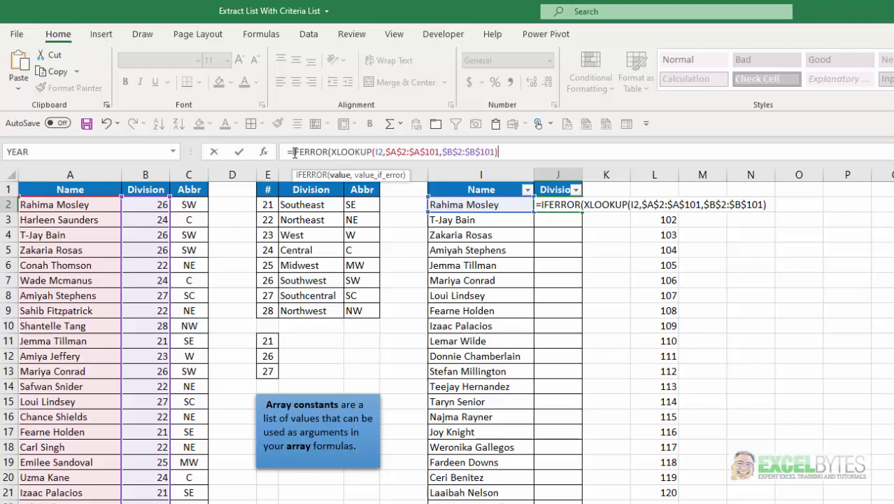
type(",")
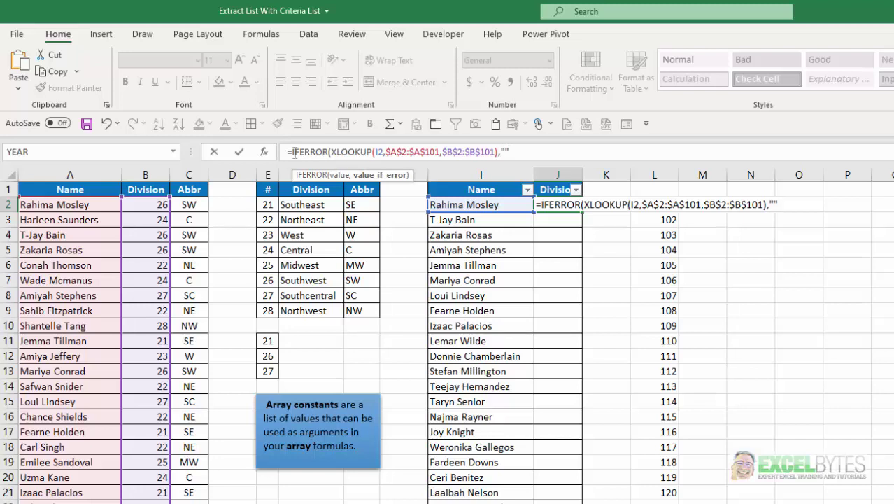
type("\"\")")
key("Return")
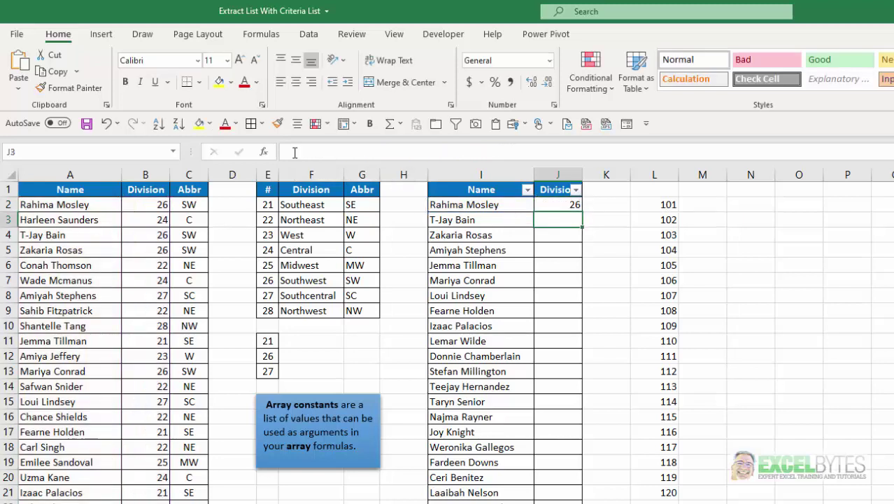
left_click(571, 204)
Fill the J2 lookup down column J and confirm the Division filter lists only 21, 26, 27.
double_click(581, 212)
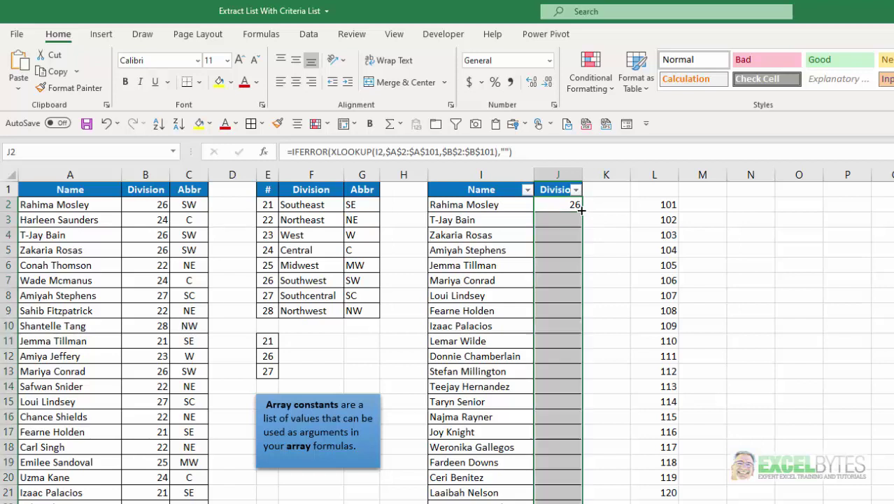
left_click(537, 268)
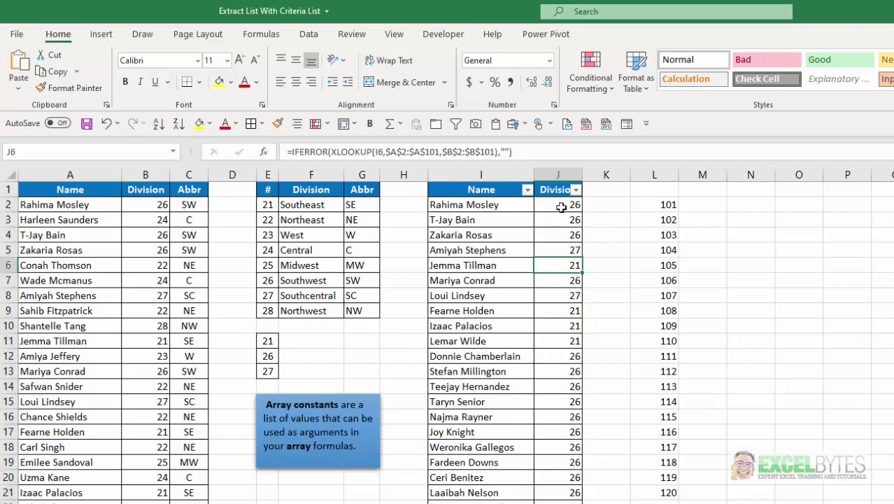
left_click(576, 190)
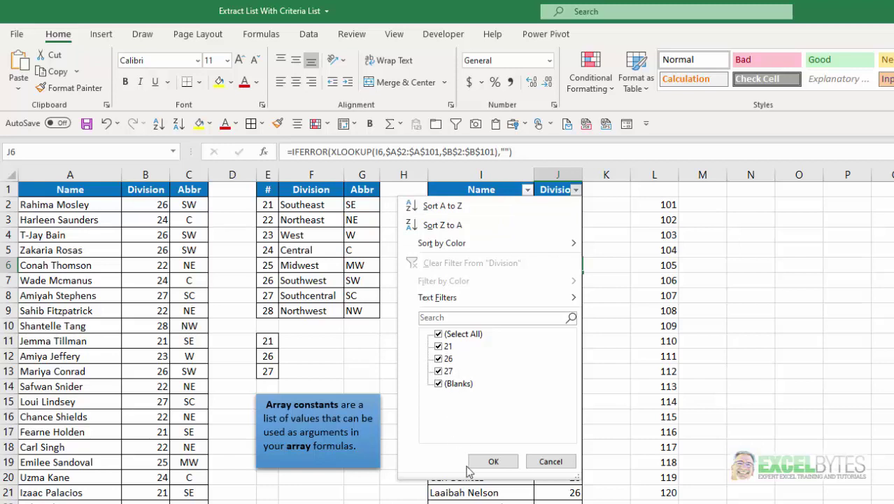
left_click(493, 462)
left_click(482, 310)
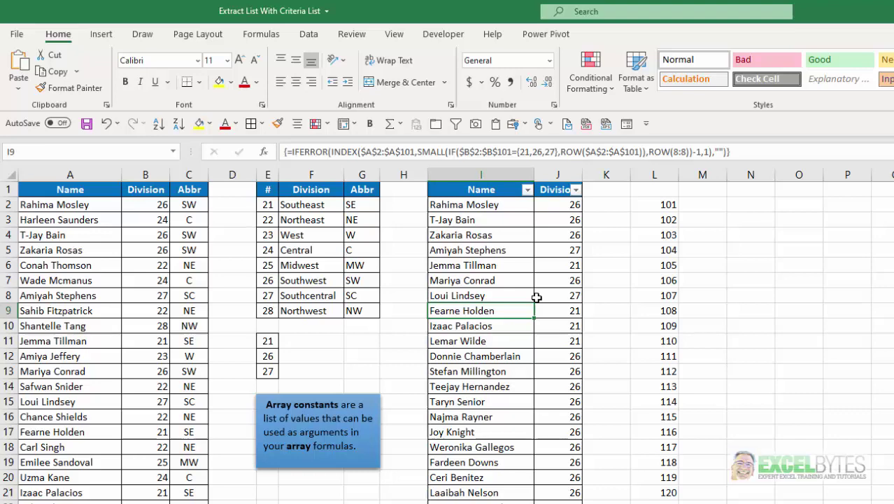
In the Name Manager, create the name Div referring to ={21,26,27}.
left_click(260, 33)
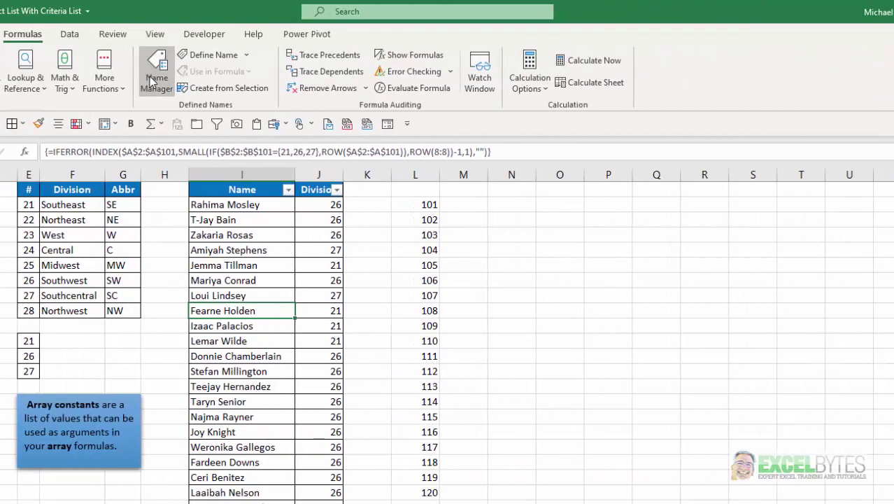
left_click(155, 87)
left_click(368, 232)
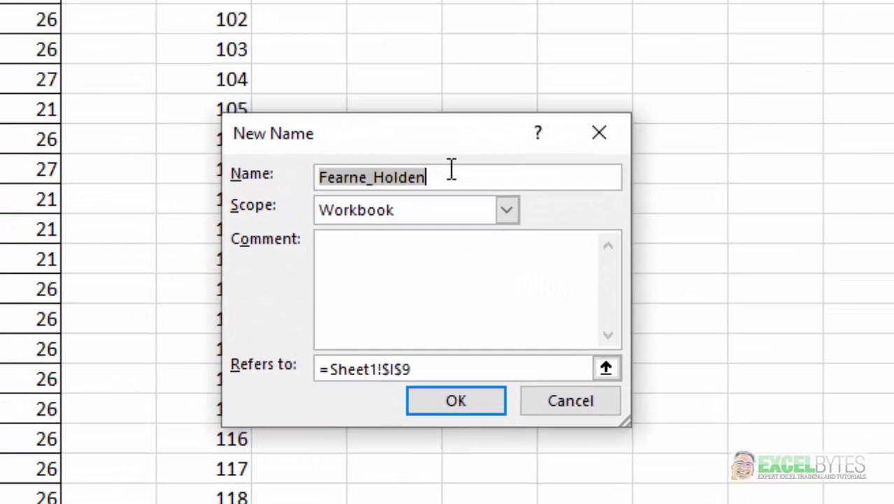
type("Div")
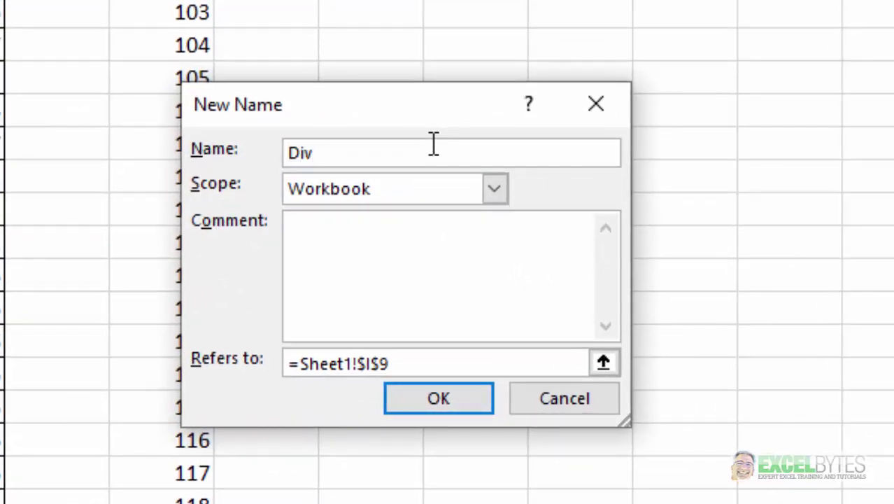
left_click(405, 361)
key("BackSpace")
key("BackSpace")
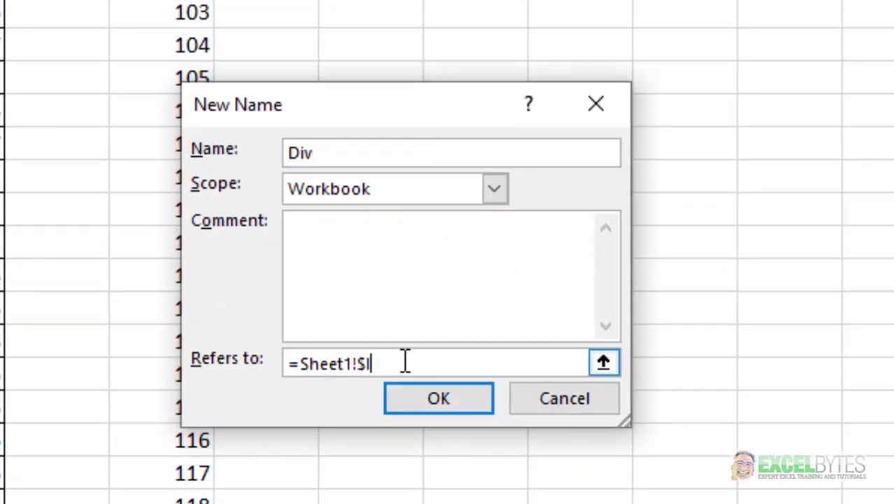
key("BackSpace")
key("BackSpace")
key("BackSpace")
key("BackSpace")
key("BackSpace")
key("BackSpace")
key("BackSpace")
key("BackSpace")
key("BackSpace")
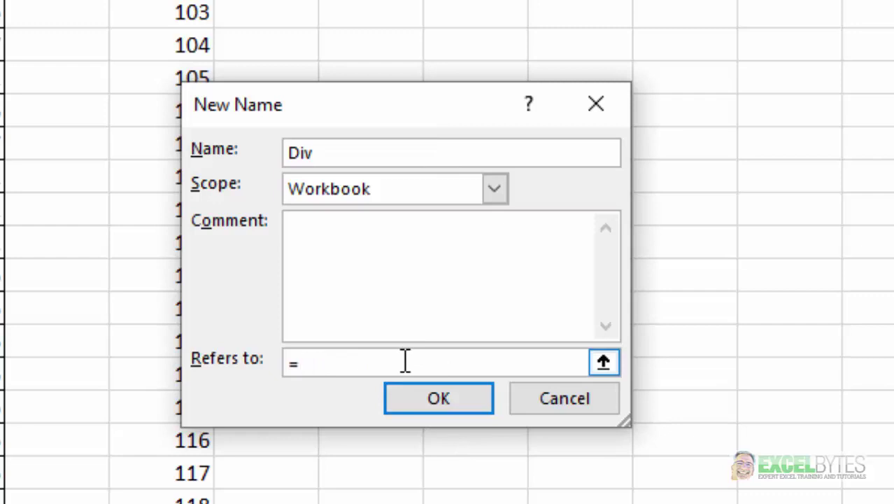
type("{21,2")
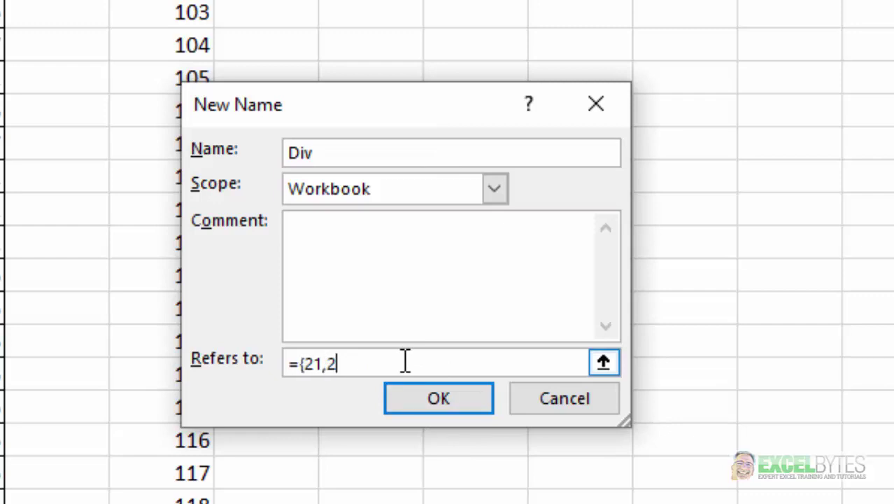
type("6,27}")
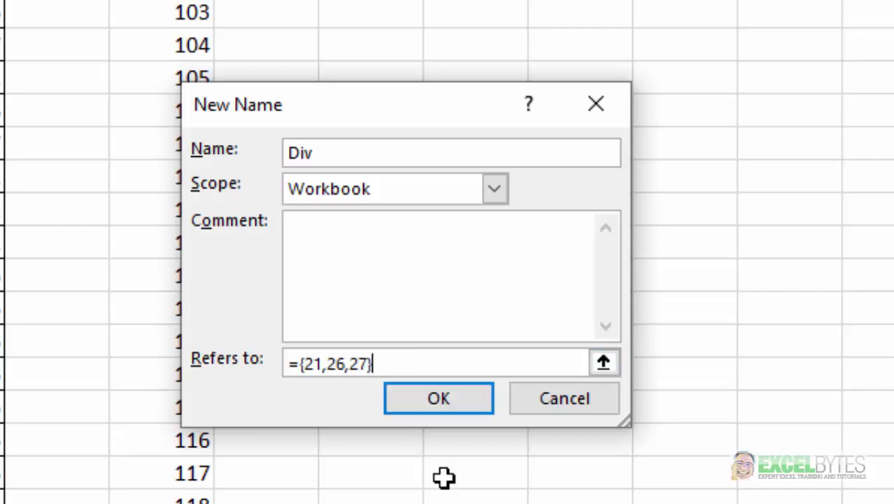
left_click(437, 399)
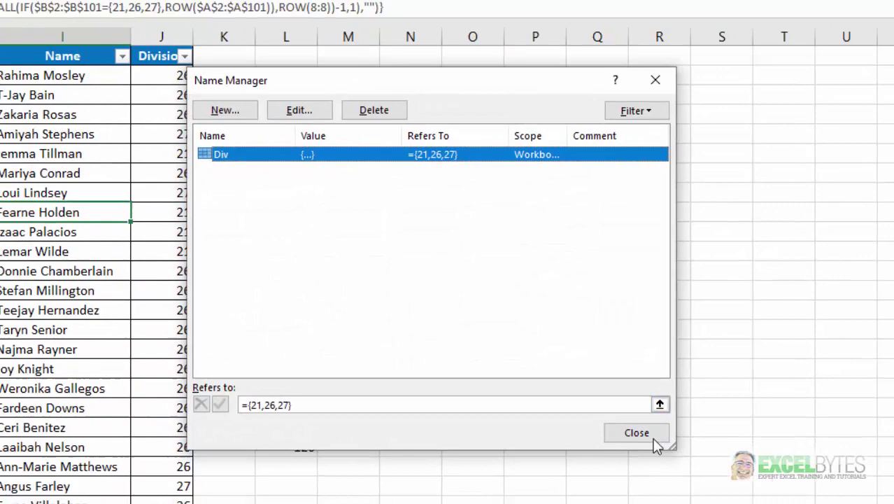
left_click(664, 459)
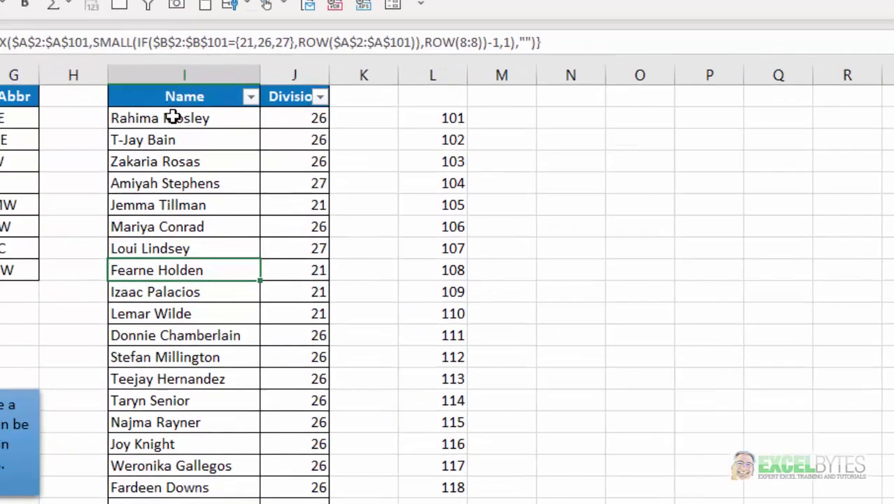
Replace {21,26,27} with Div in the I2 array formula and fill it down column I.
left_click(46, 75)
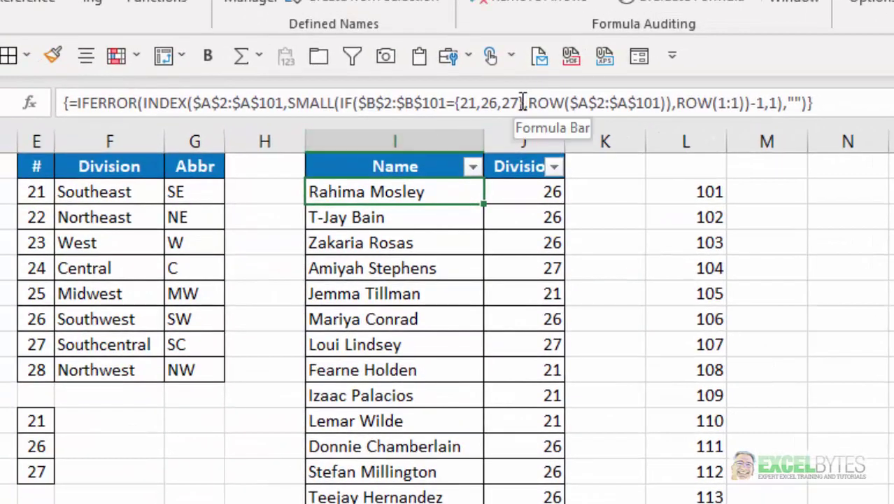
left_click(526, 103)
key("BackSpace")
key("BackSpace")
key("BackSpace")
key("BackSpace")
key("BackSpace")
key("BackSpace")
key("BackSpace")
key("BackSpace")
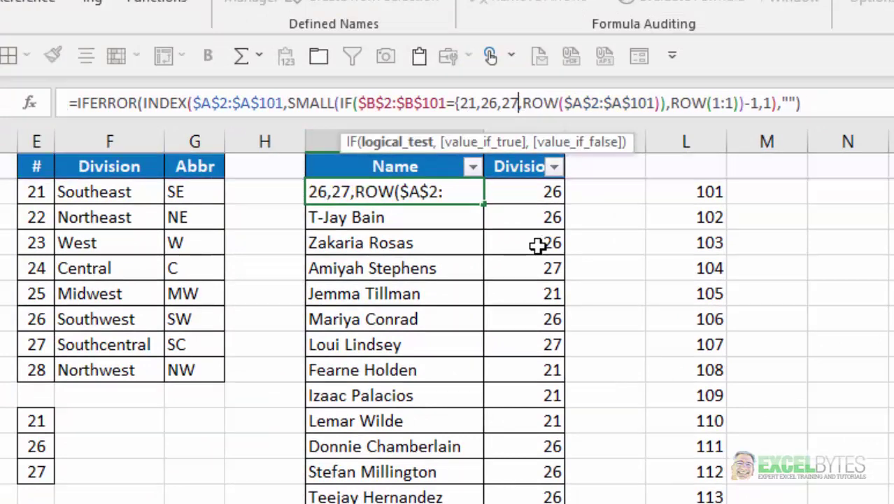
key("BackSpace")
key("BackSpace")
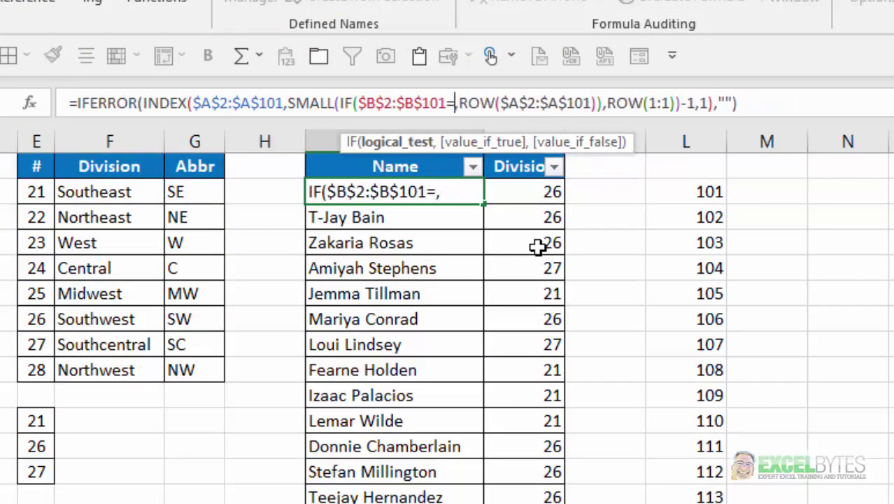
type("di")
key("Down")
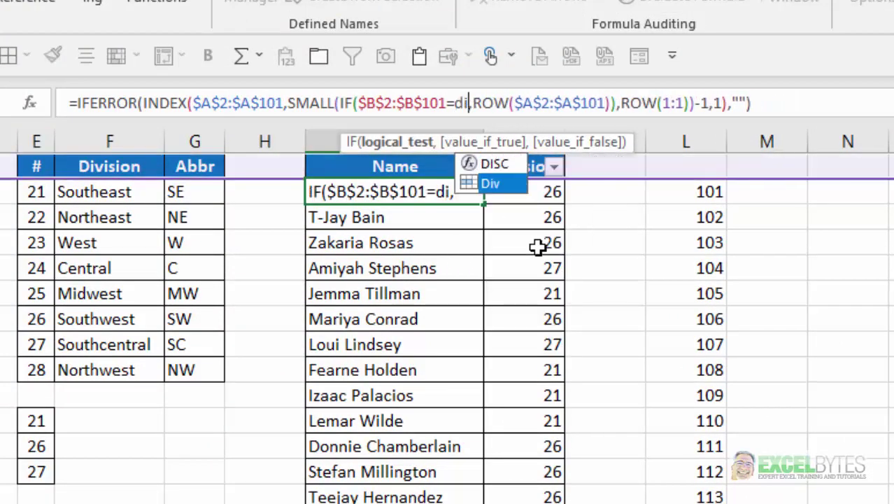
key("Tab")
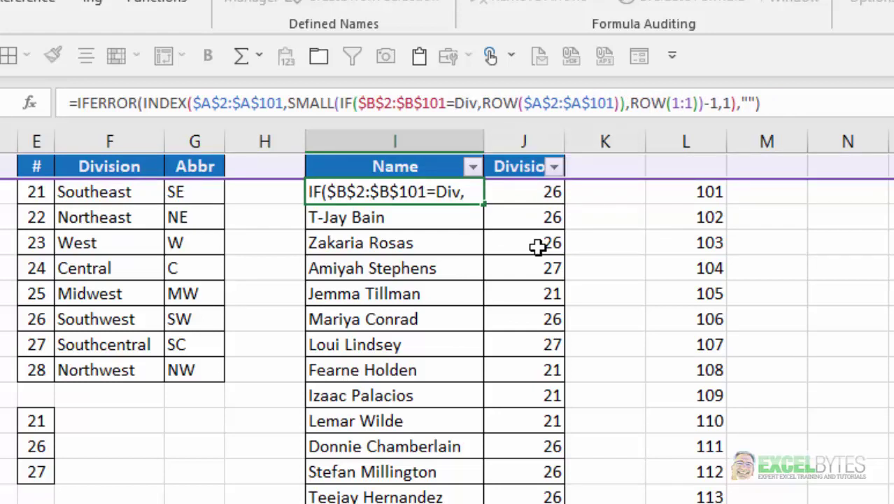
key("ctrl+shift+Return")
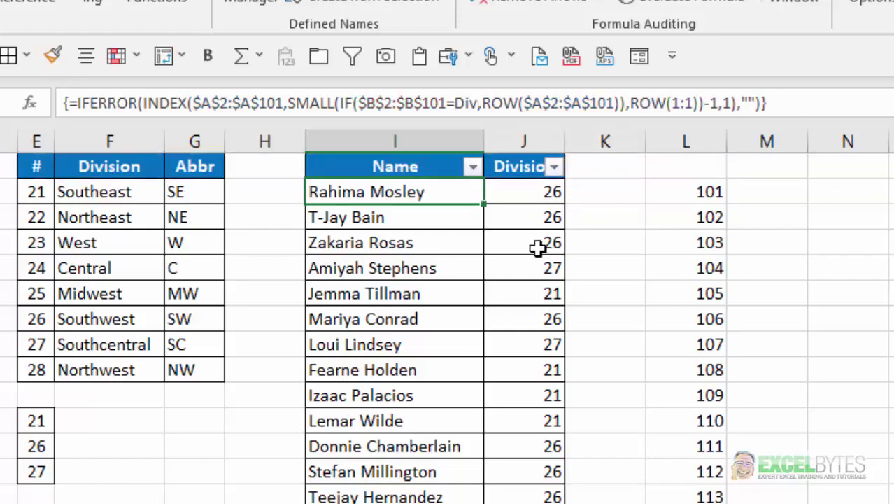
double_click(483, 203)
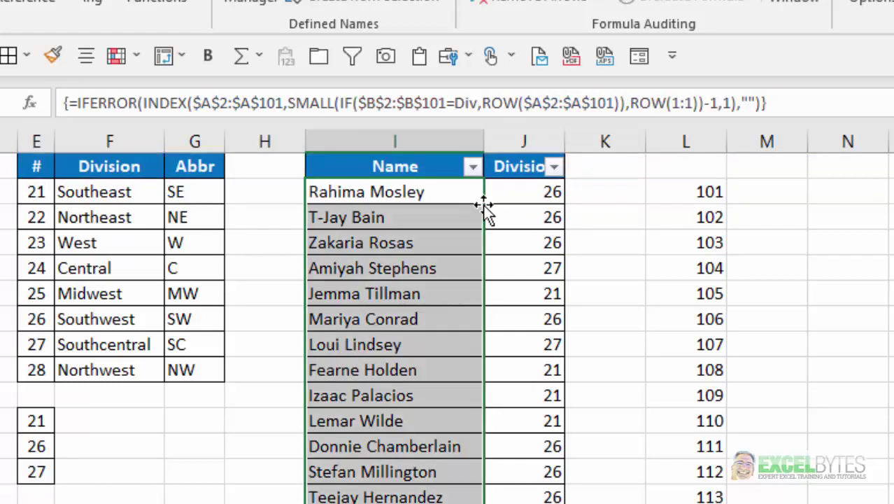
Check with F9 that Div evaluates to {21,26,27}, then cancel the edit.
double_click(463, 102)
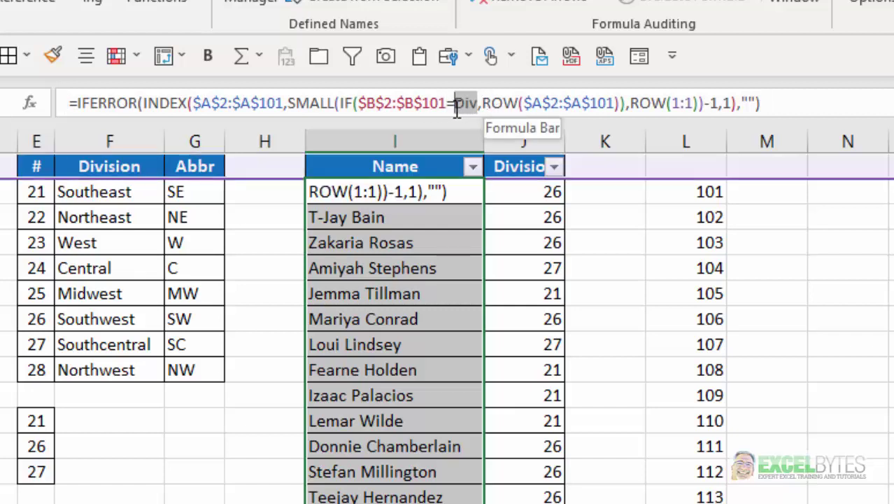
key("F9")
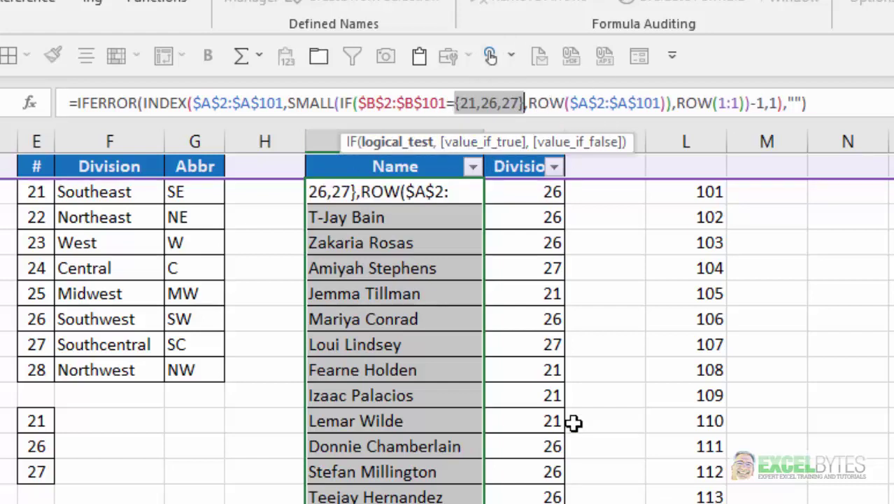
key("Escape")
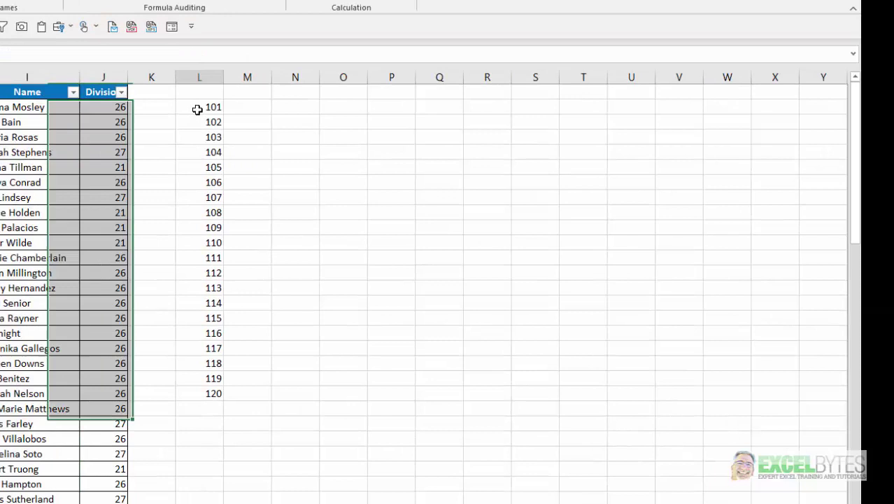
left_click_drag(198, 110, 190, 387)
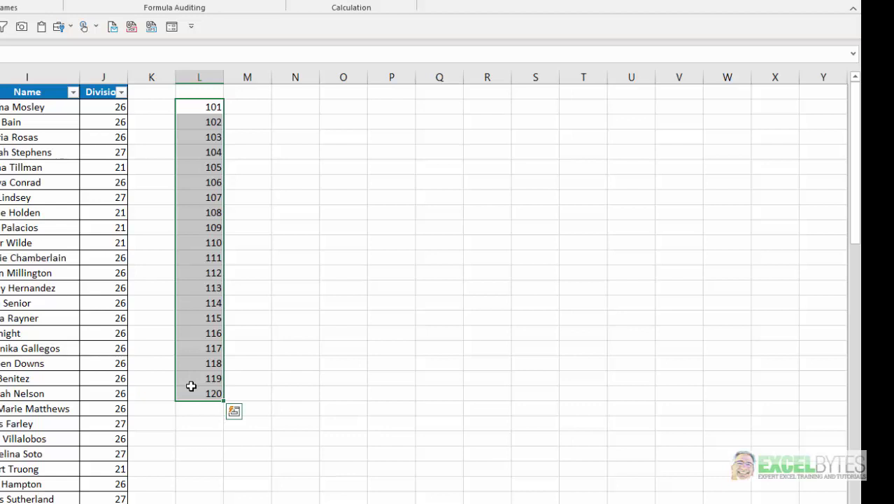
left_click(343, 212)
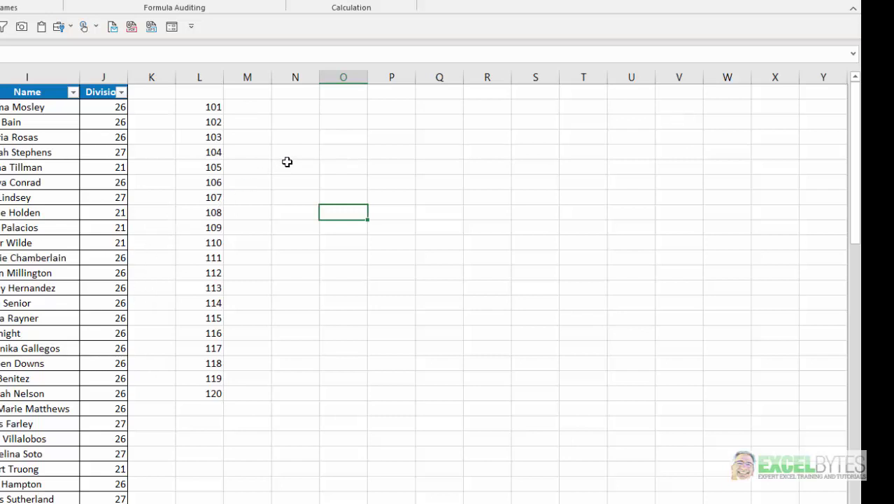
Enter =TEXTJOIN(",",1,L2:L21) in N2 to list 101 through 120 comma-separated.
left_click(282, 128)
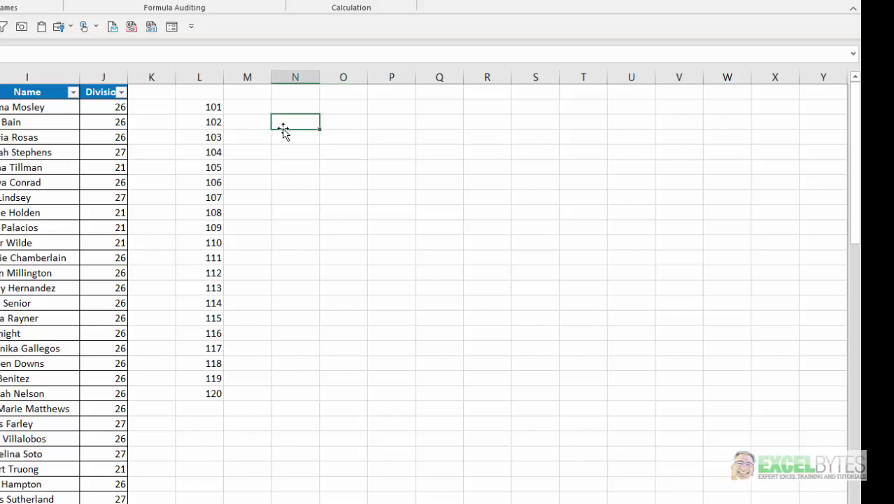
type("=tex")
key("Down")
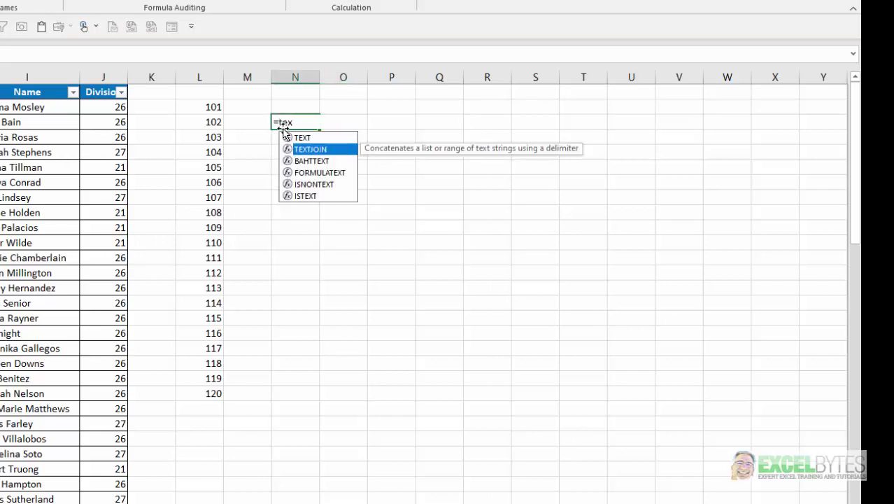
key("Tab")
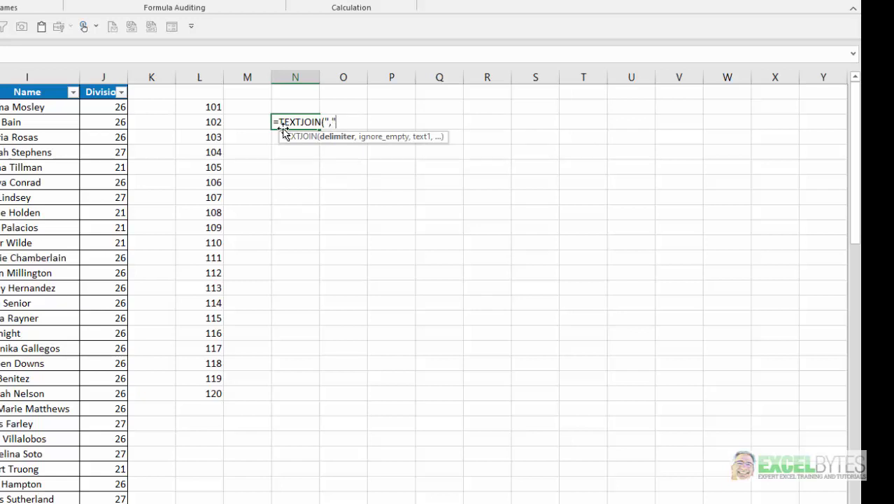
type("\",\",")
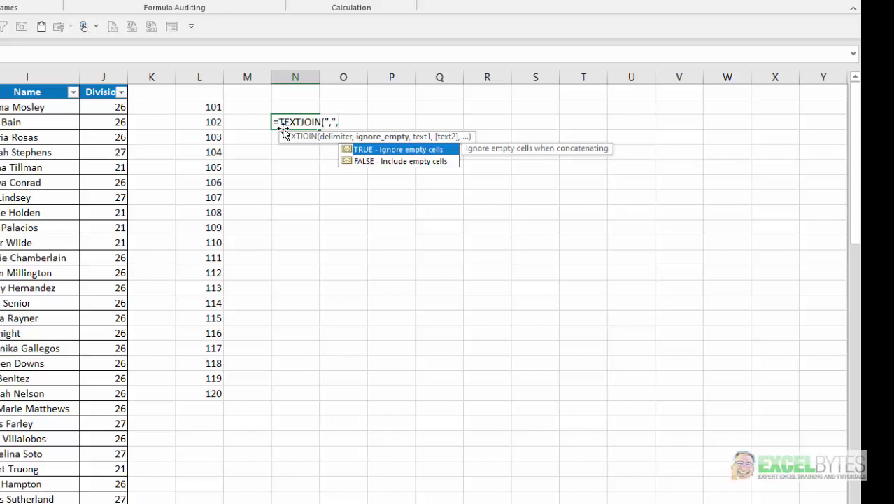
type("1,")
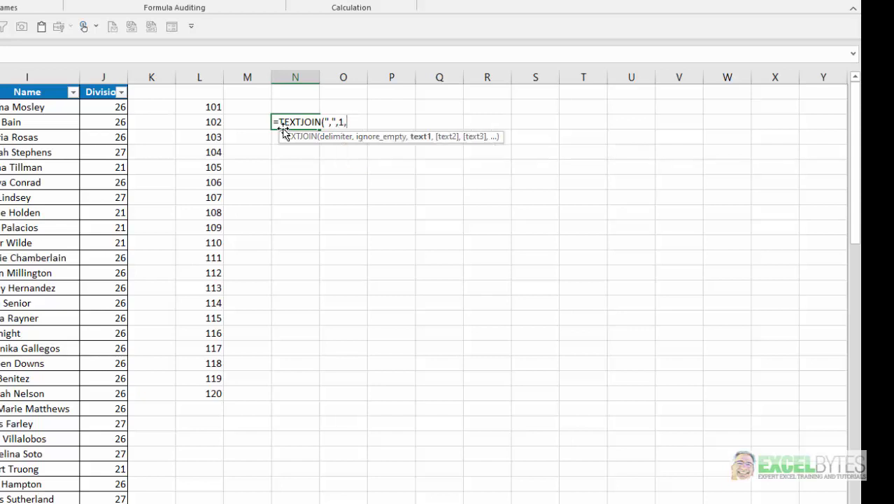
left_click_drag(210, 107, 211, 393)
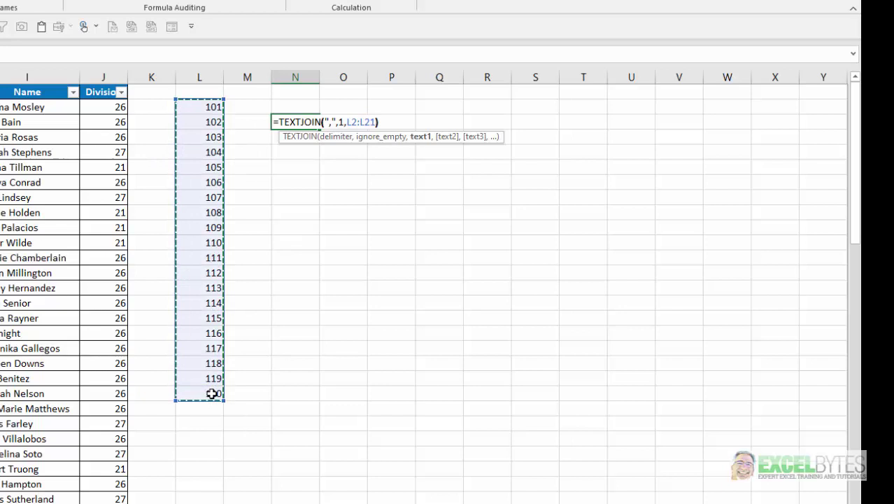
type(")")
key("Return")
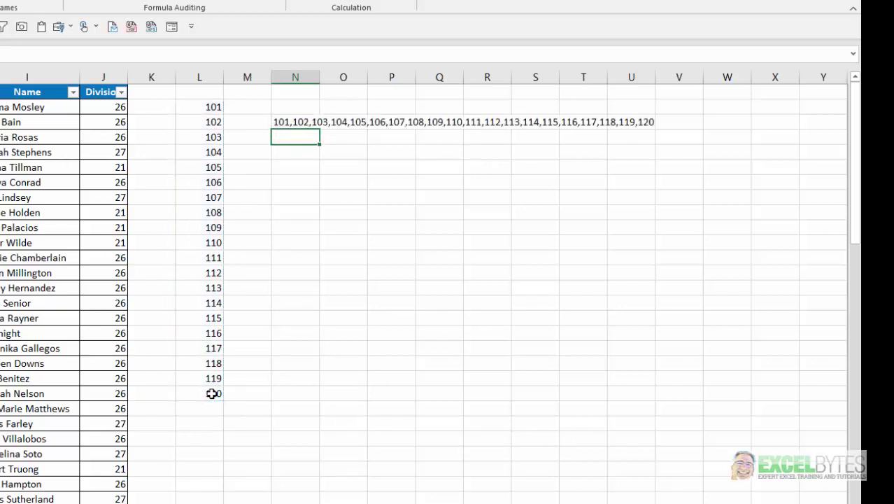
Replace N2's TEXTJOIN formula with its pasted static value.
key("Up")
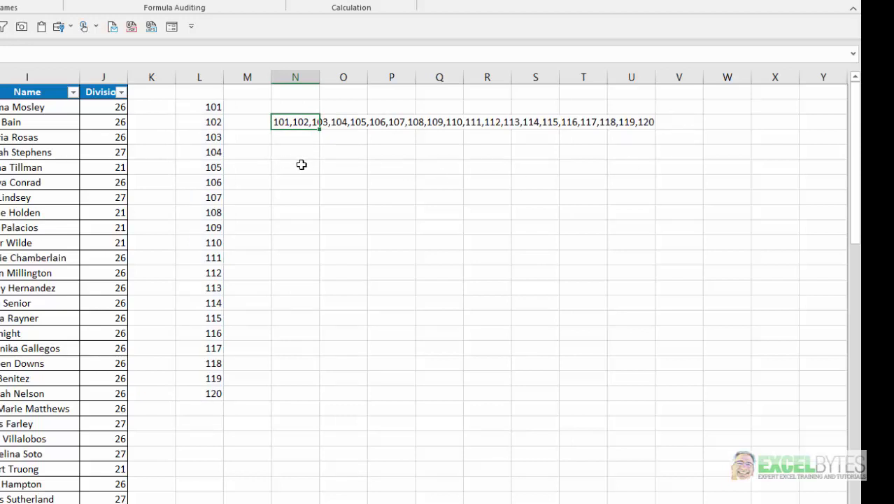
key("ctrl+c")
key("ctrl+v")
key("Escape")
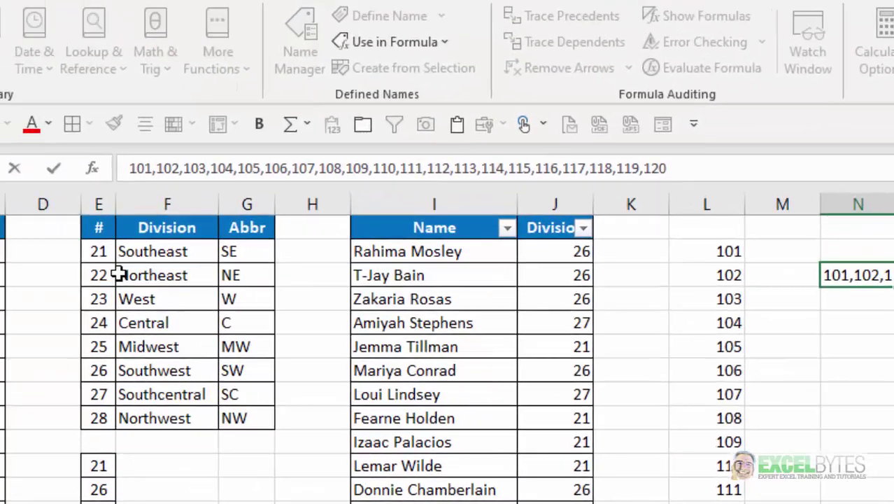
Wrap N2's number list in curly braces as {101,…,120} and select the whole text.
type("{")
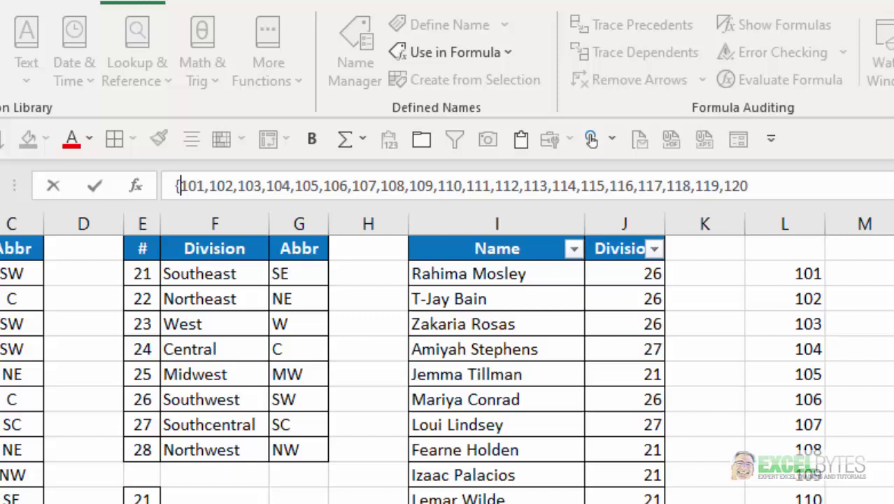
left_click(805, 188)
type("}")
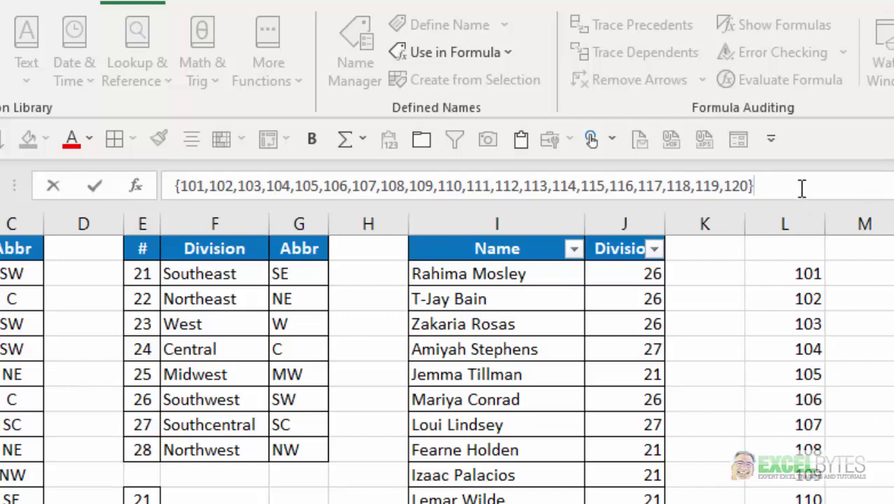
left_click_drag(776, 187, 28, 186)
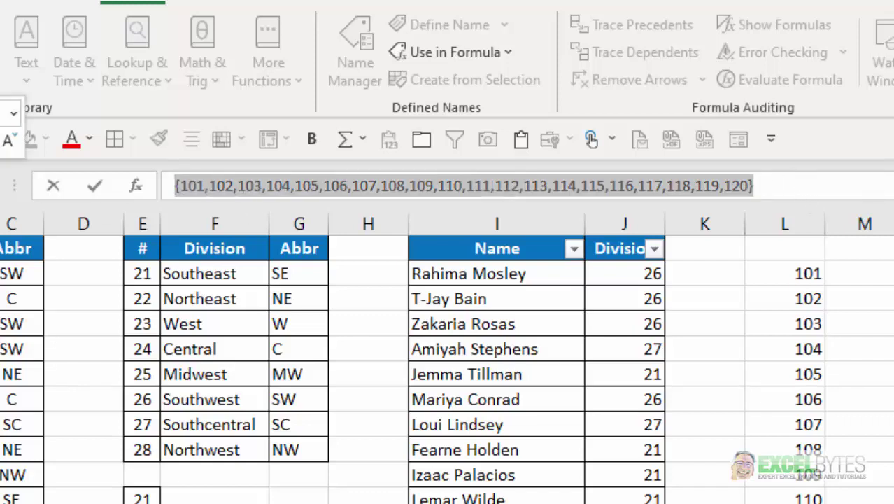
Create the workbook name Fred in Name Manager, referring to the array constant {101,…,120}.
key("Escape")
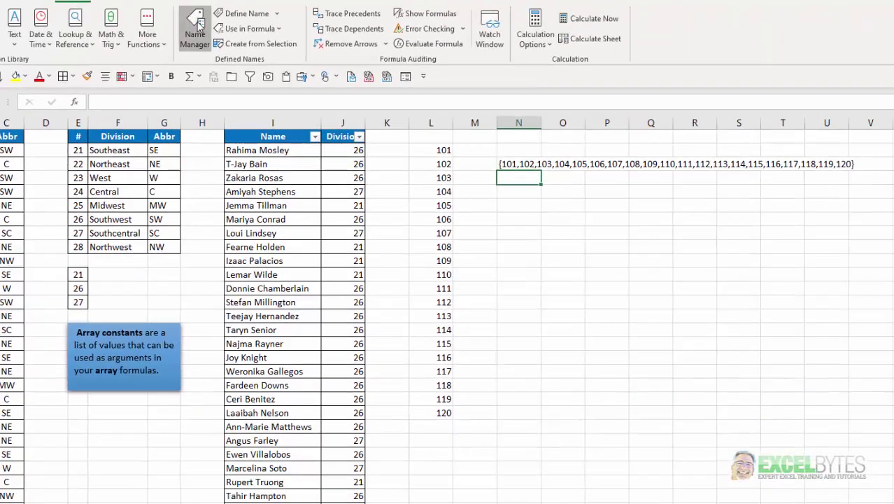
left_click(200, 24)
left_click(385, 174)
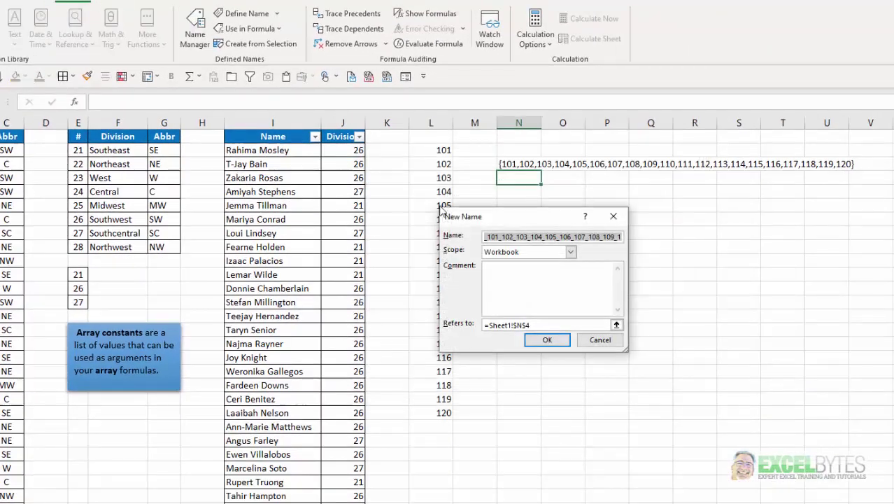
key("BackSpace")
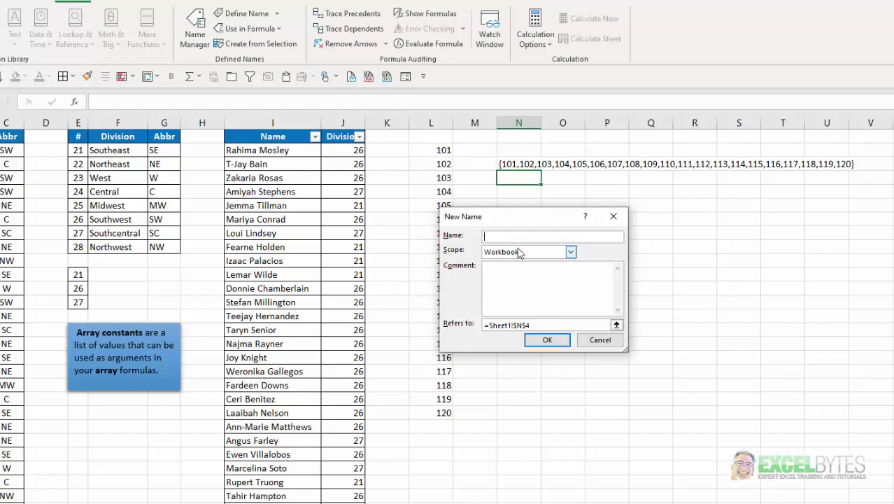
left_click(543, 325)
key("ctrl+a")
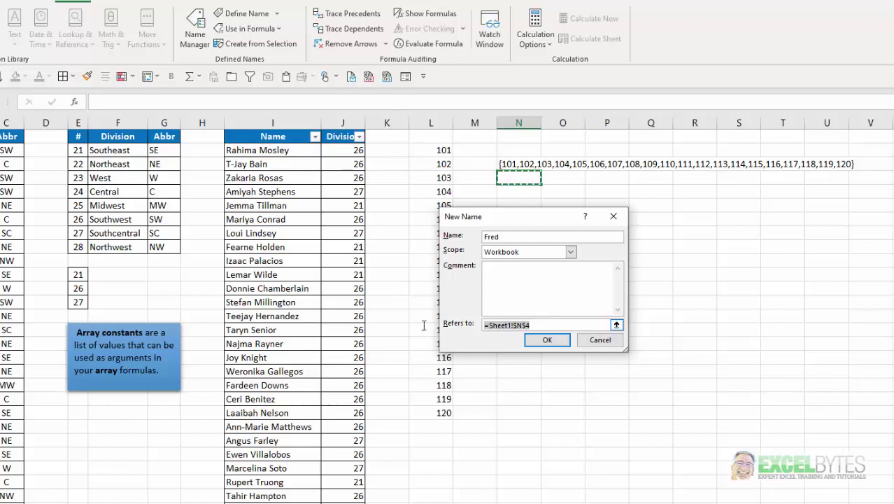
type("=")
key("ctrl+v")
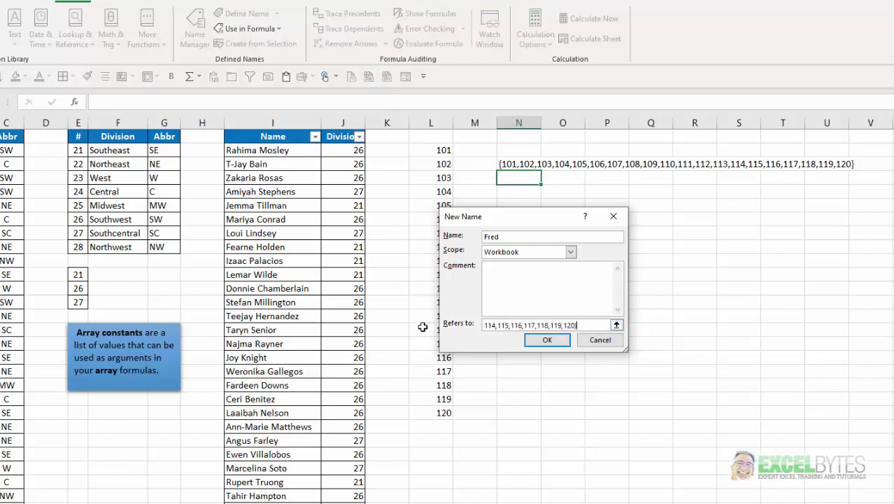
key("Return")
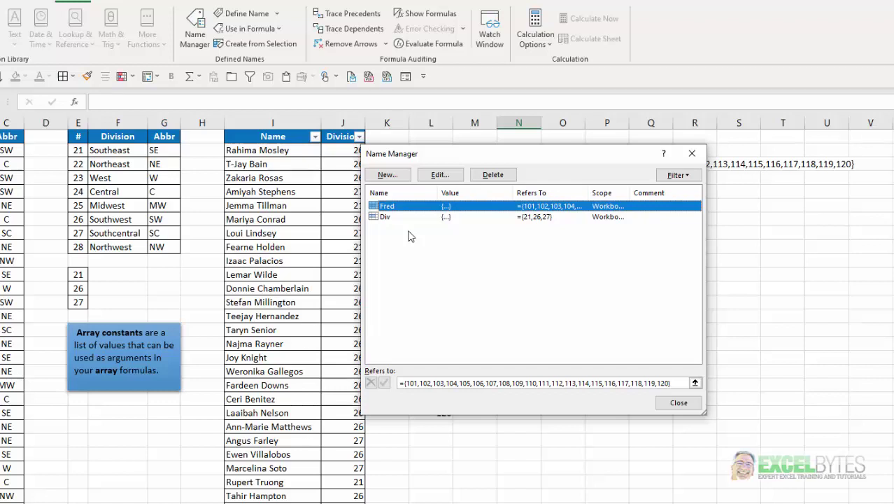
left_click(679, 402)
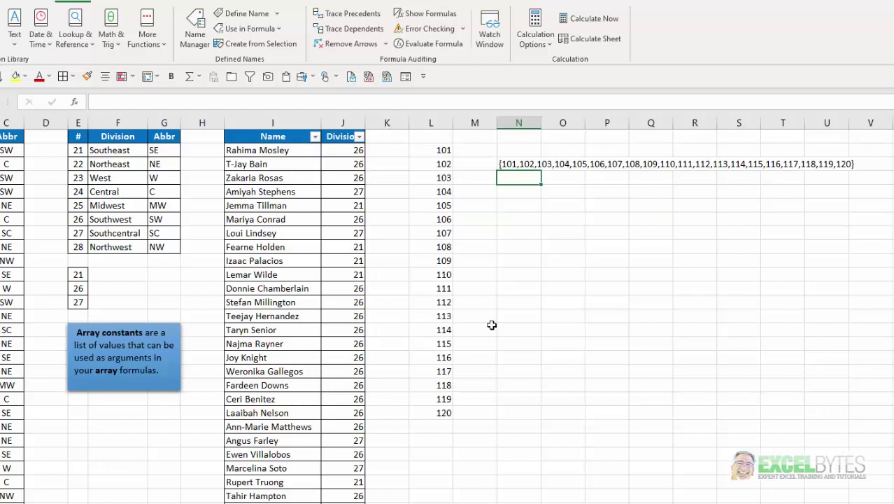
Enter =TEXTJOIN(",",1,G2:G9) in N5 to list the abbreviations SE,NE,W,C,MW,SW,SC,NW.
left_click(517, 229)
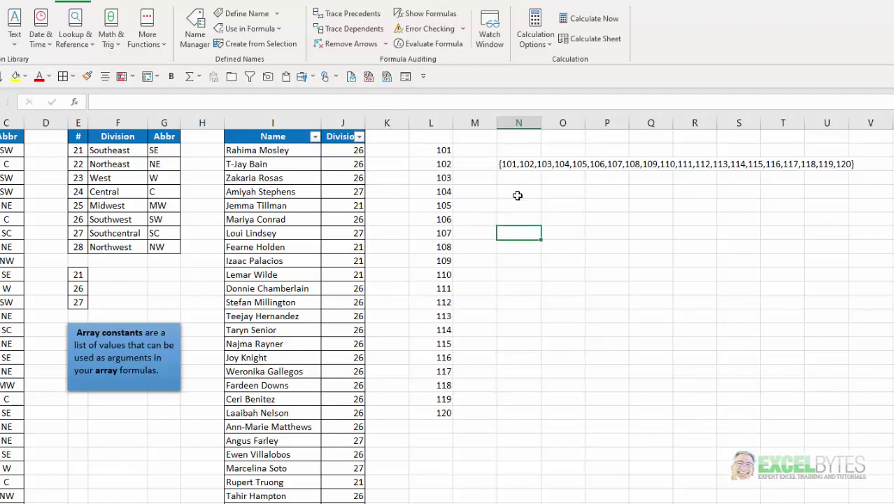
left_click(517, 193)
type("=")
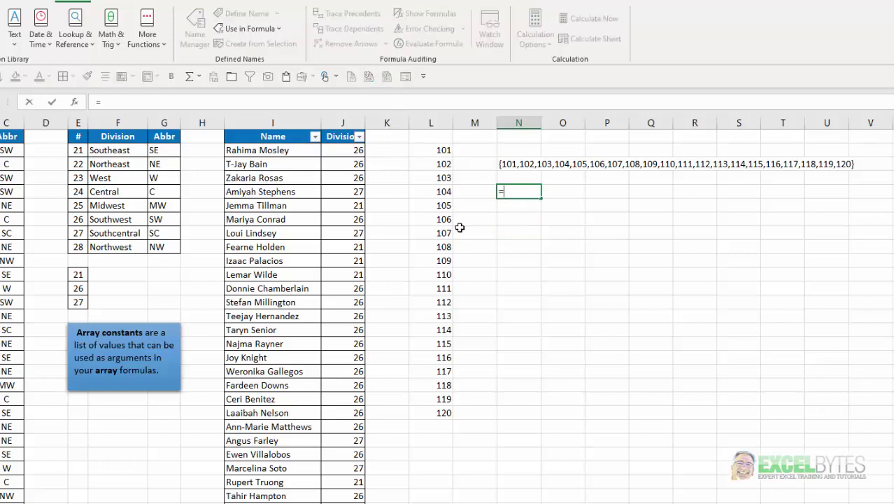
type("text")
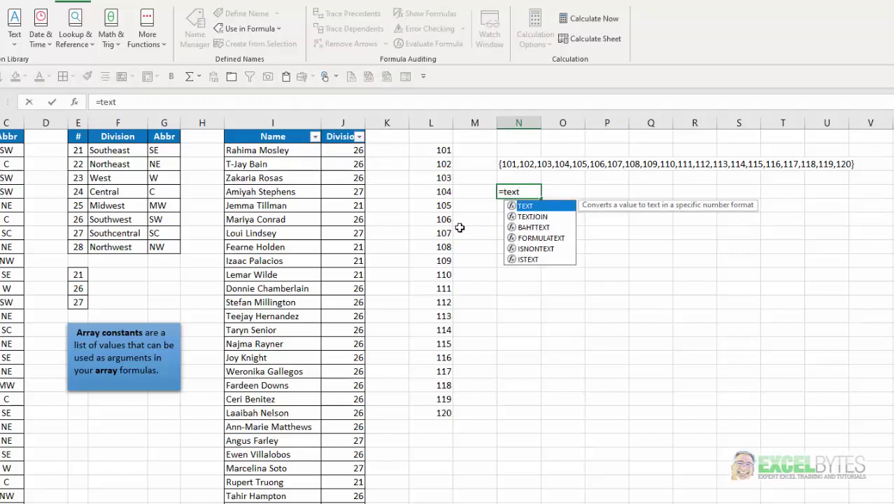
key("Down")
key("Tab")
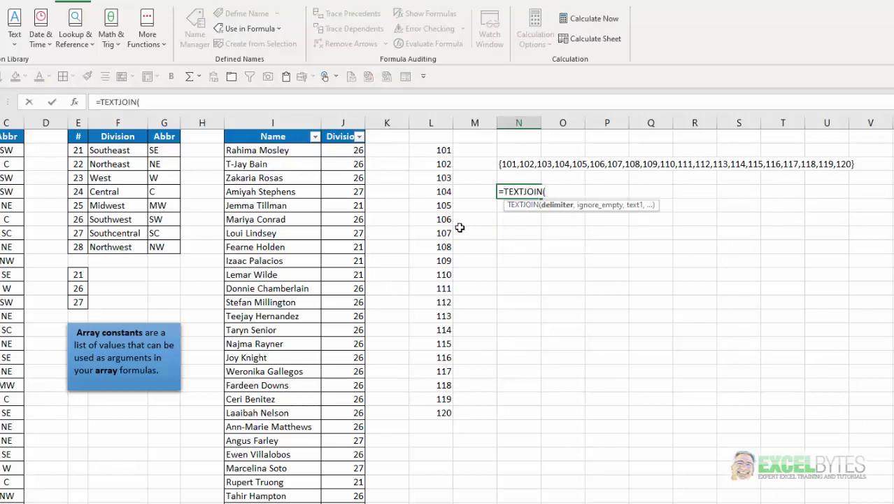
type("\",\",")
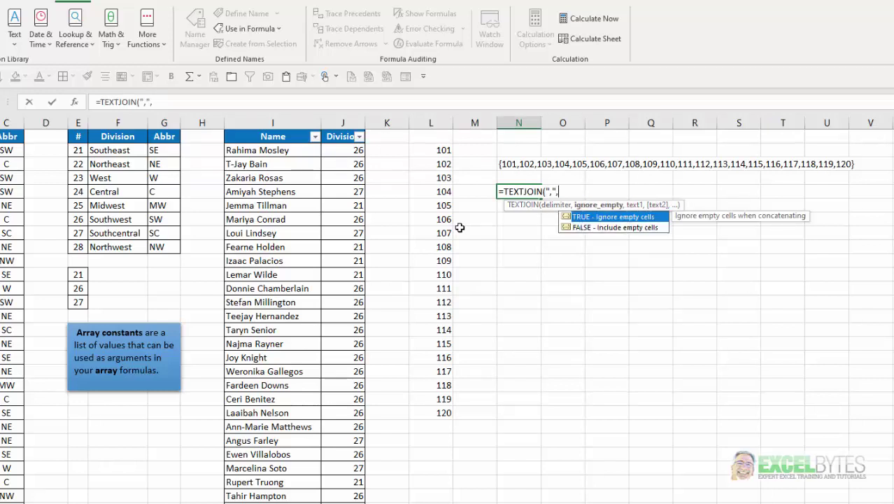
type("1,")
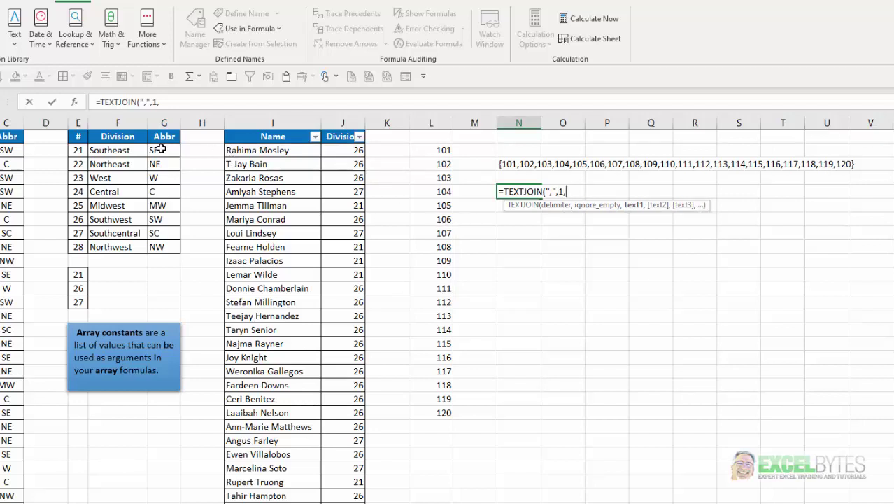
left_click_drag(158, 148, 156, 253)
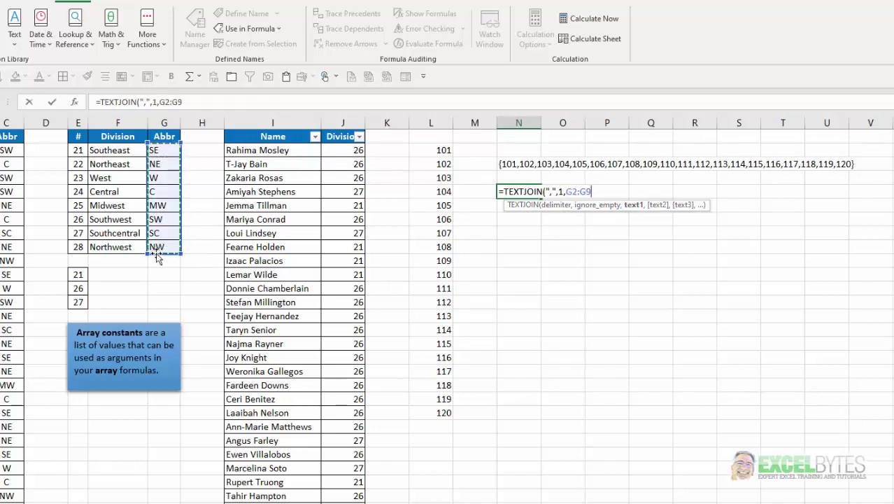
type(")")
key("Return")
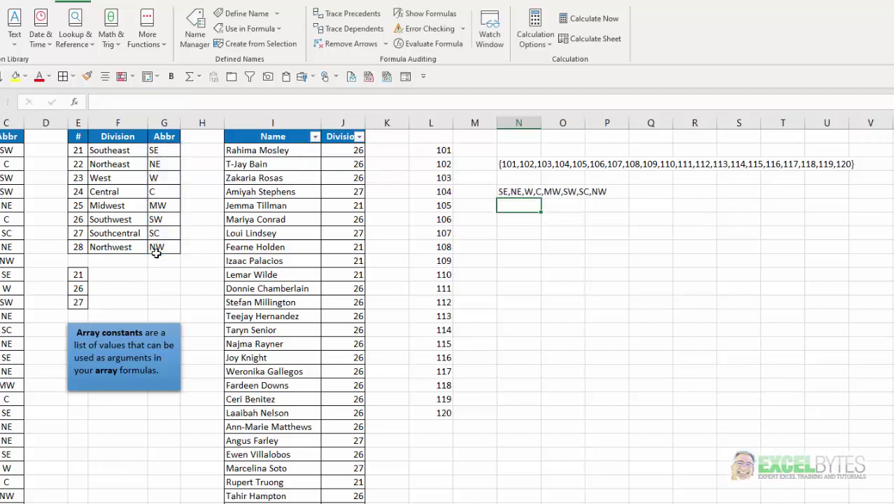
key("Up")
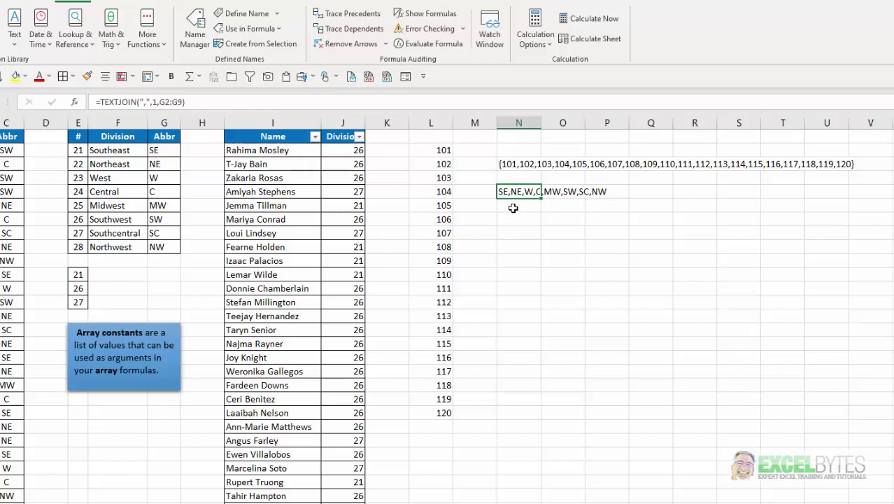
Paste N5 as a static value and wrap SE, NE and W in double quotes.
key("ctrl+c")
key("ctrl+shift+v")
key("Escape")
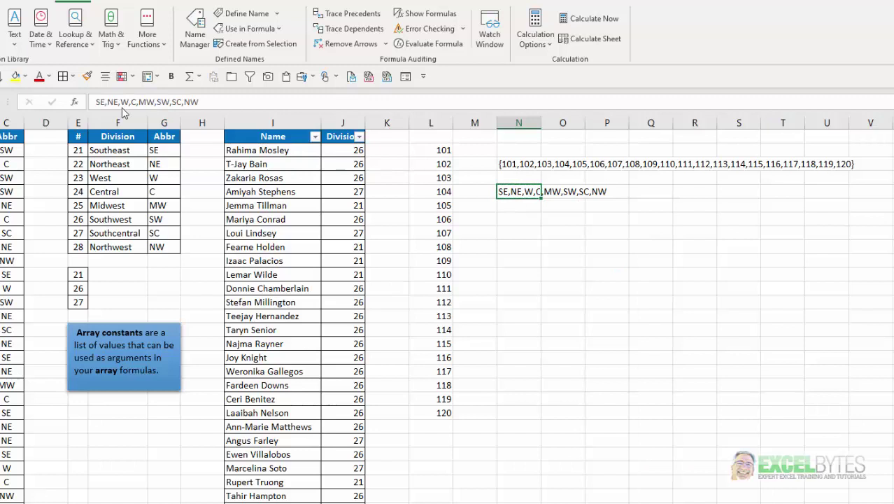
left_click(95, 102)
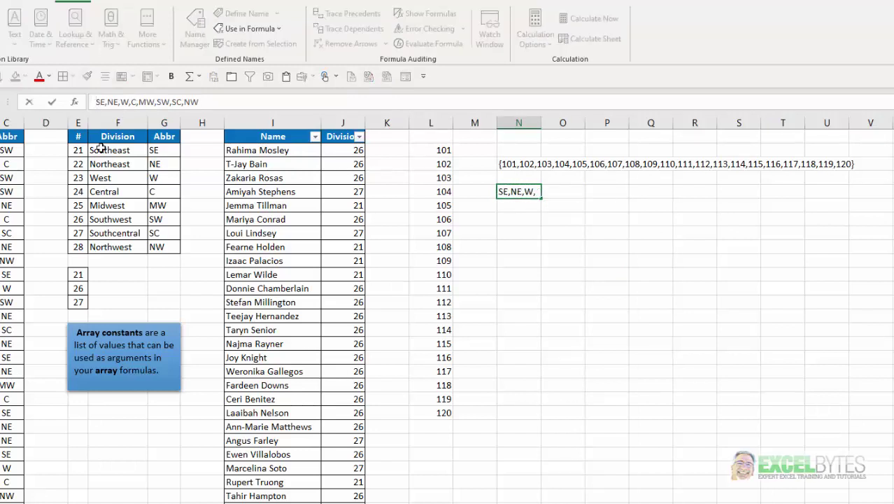
type("\"")
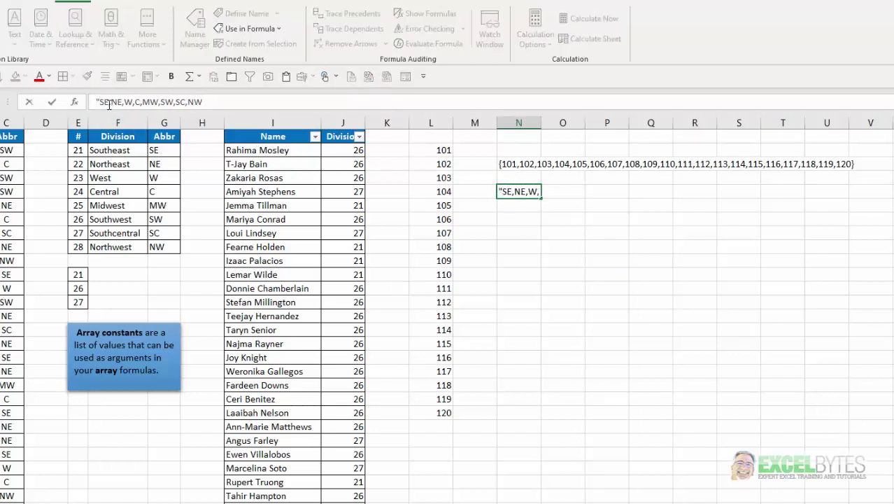
left_click(109, 102)
type("\"")
left_click(118, 102)
type("\"")
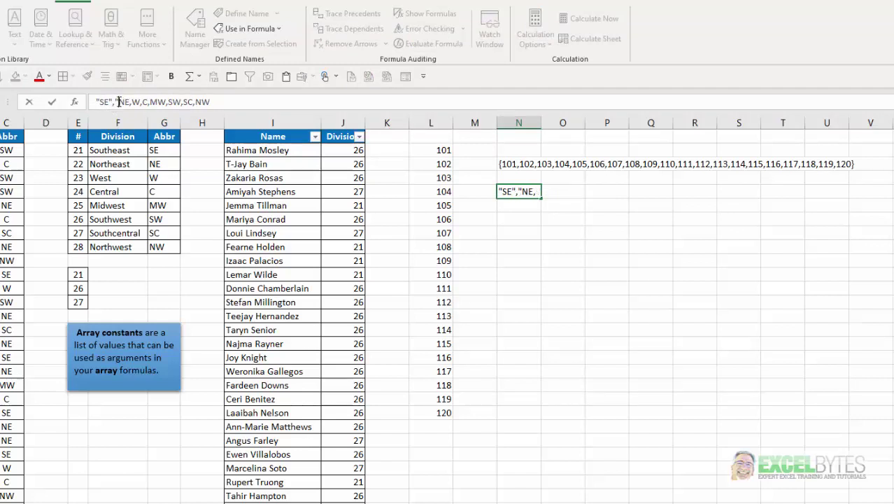
left_click(131, 102)
type("\",")
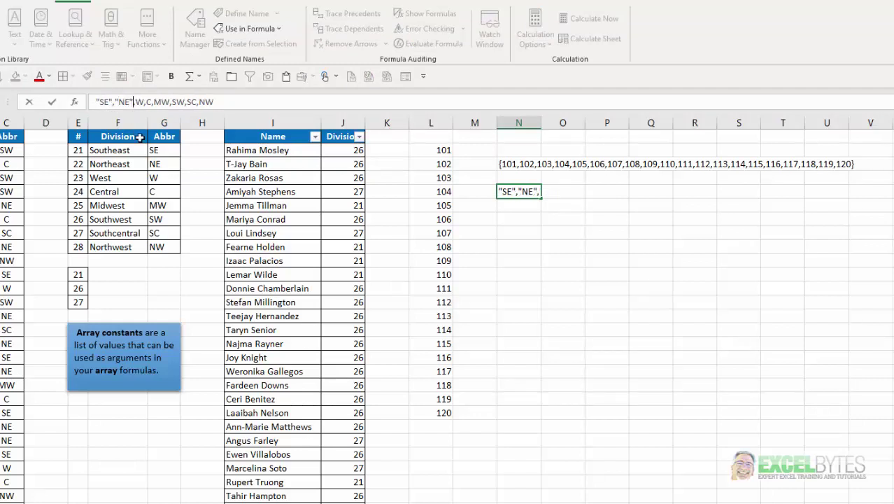
type("\"")
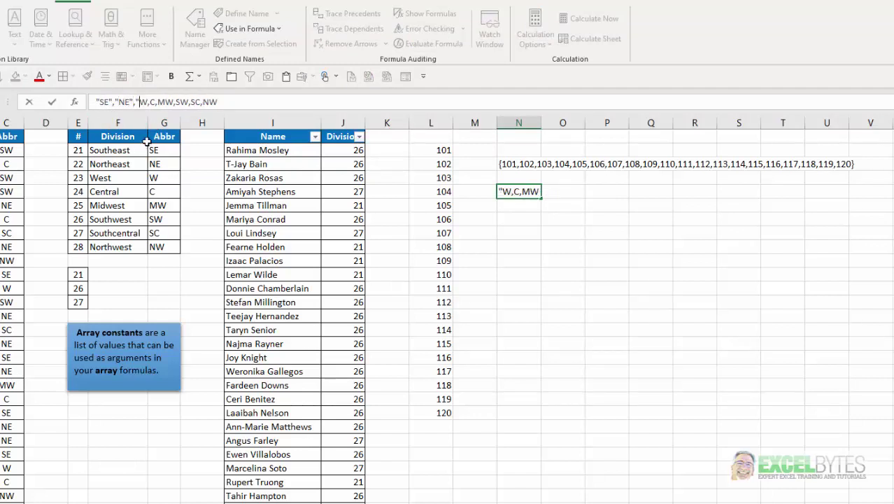
left_click(148, 102)
type("\"")
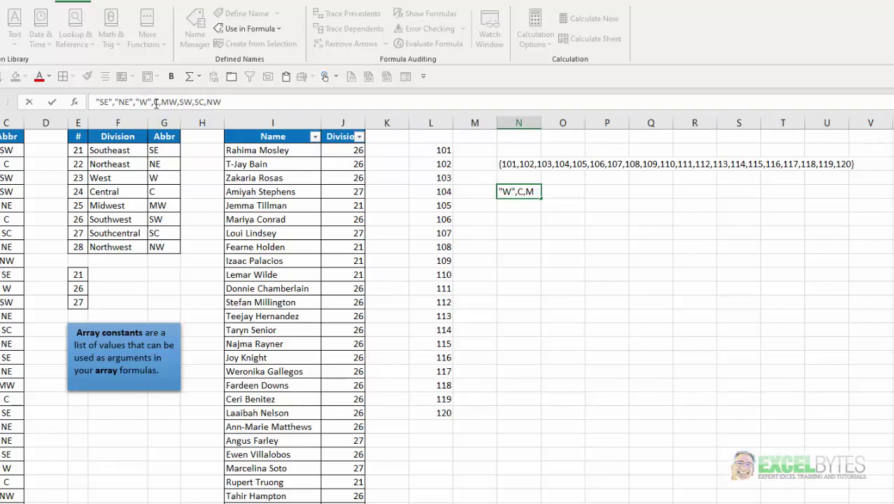
Quote the remaining abbreviations C, MW, SW, SC and NW, then commit the list.
left_click(157, 102)
type("\"")
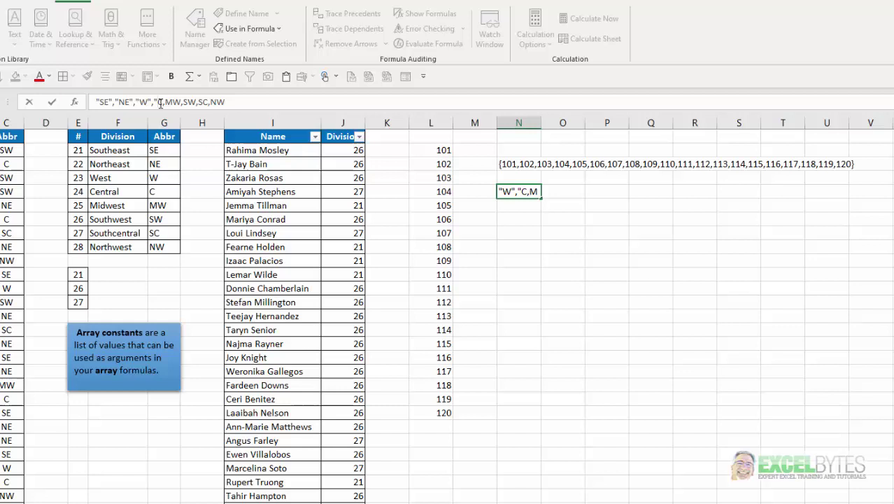
left_click(166, 102)
type("\"")
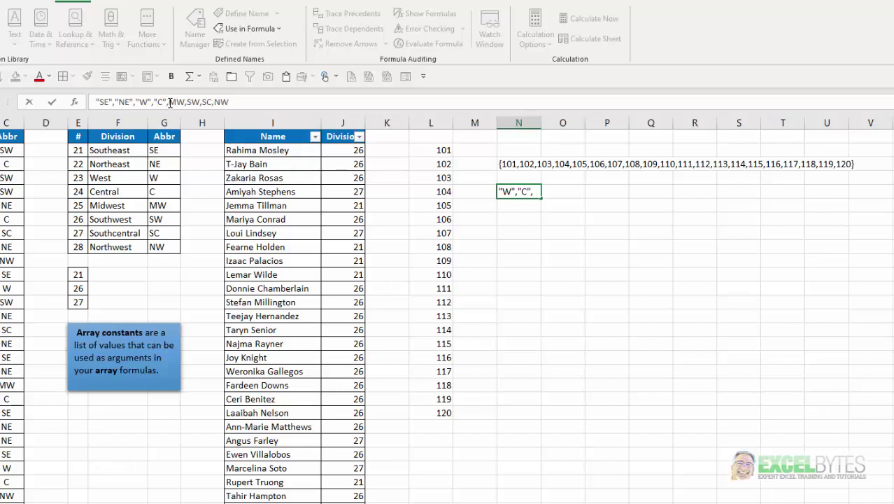
left_click(170, 102)
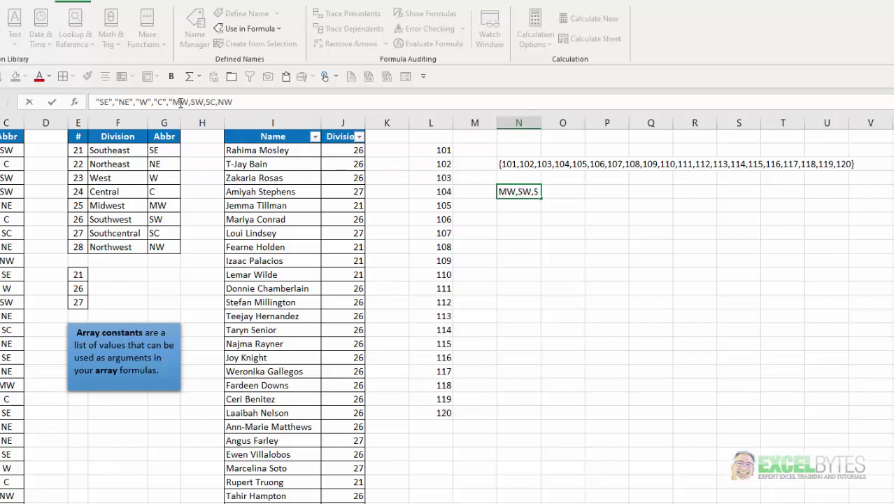
type("\"")
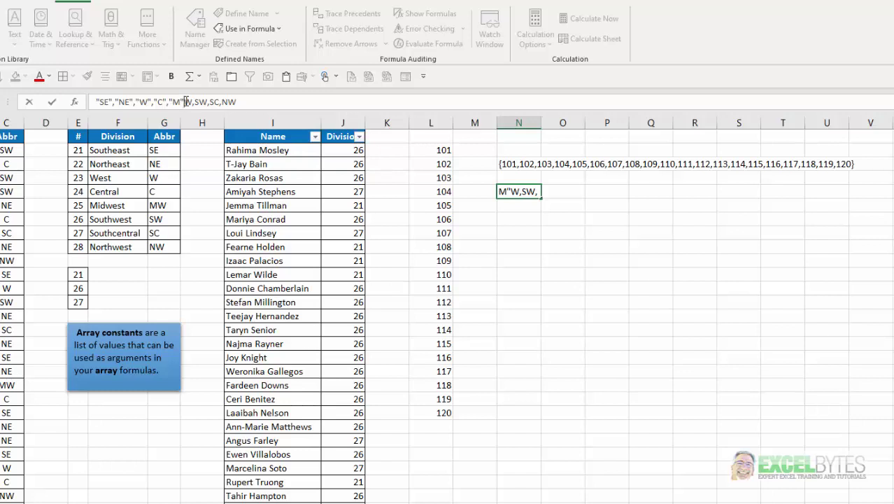
left_click(187, 102)
type("\"")
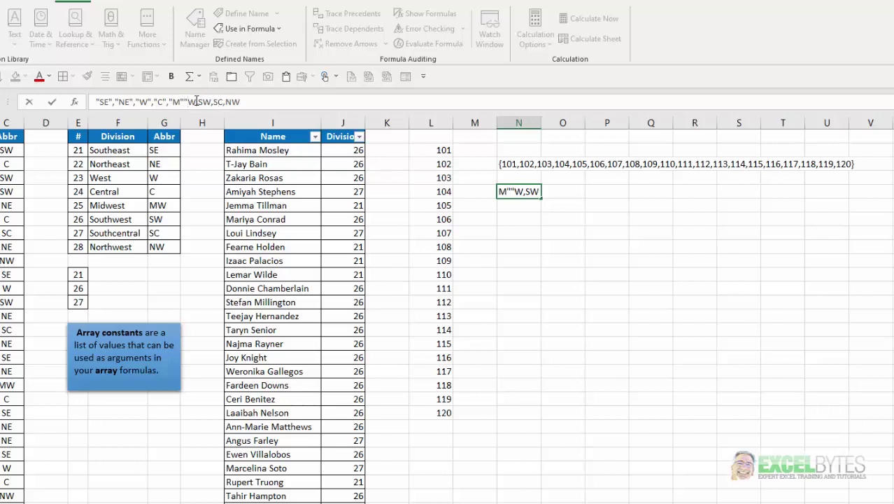
left_click(197, 102)
type("\"")
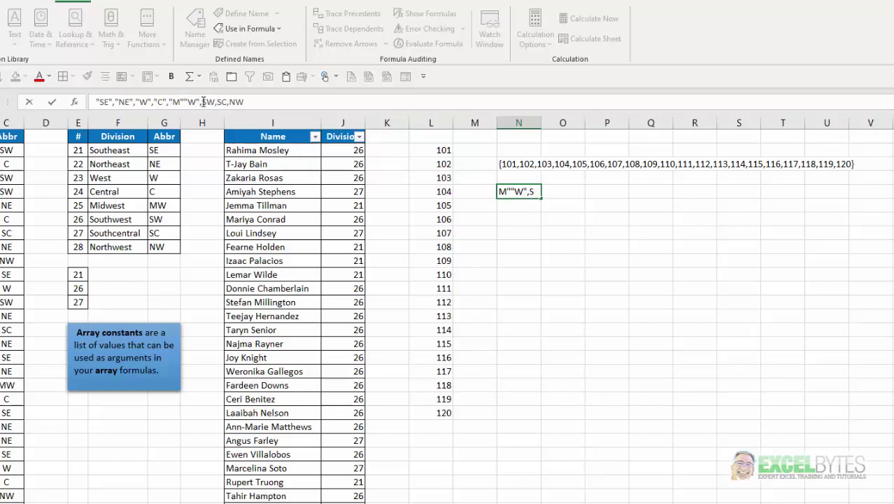
left_click(203, 102)
type("\"")
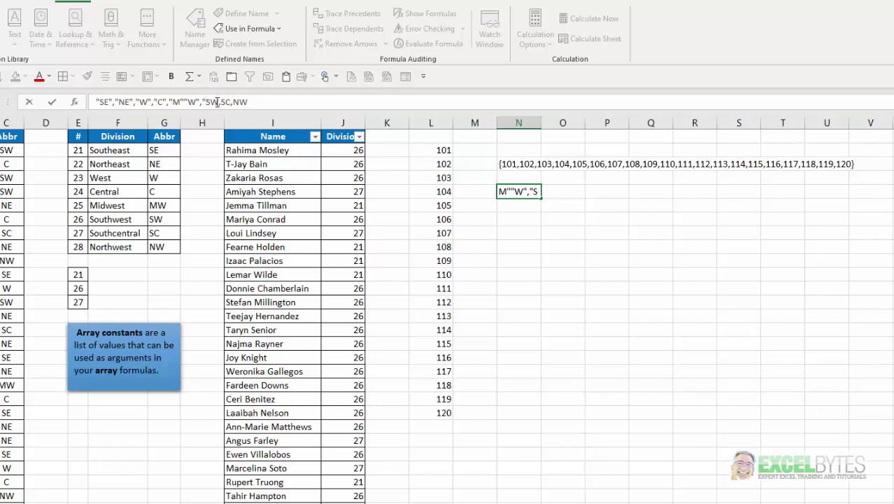
left_click(218, 103)
type("\"")
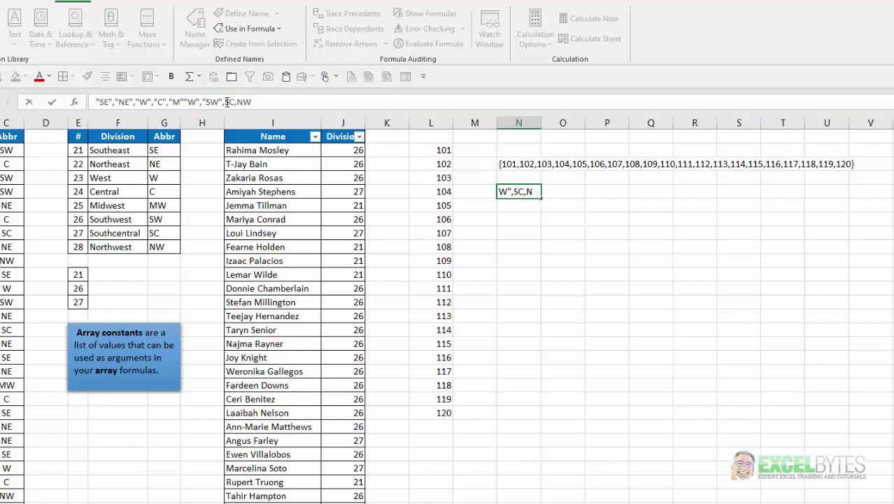
left_click(227, 102)
key("shift+End")
type("\"SC\",\"NW\"")
key("Return")
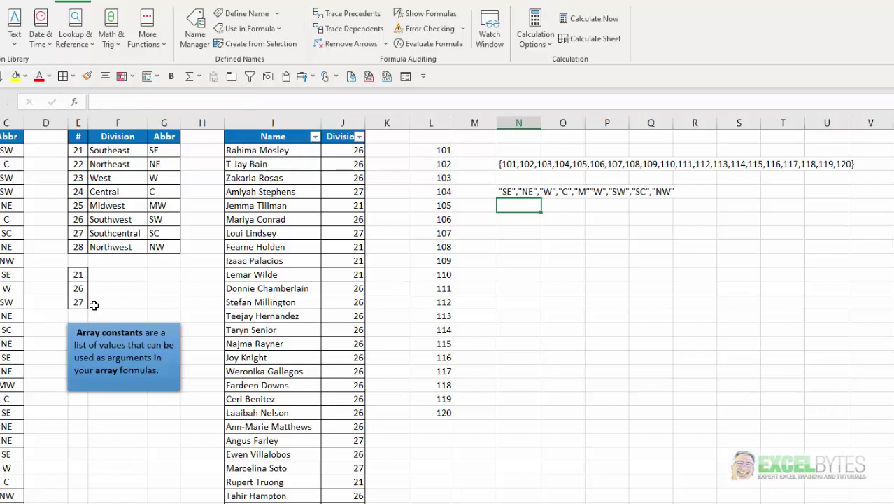